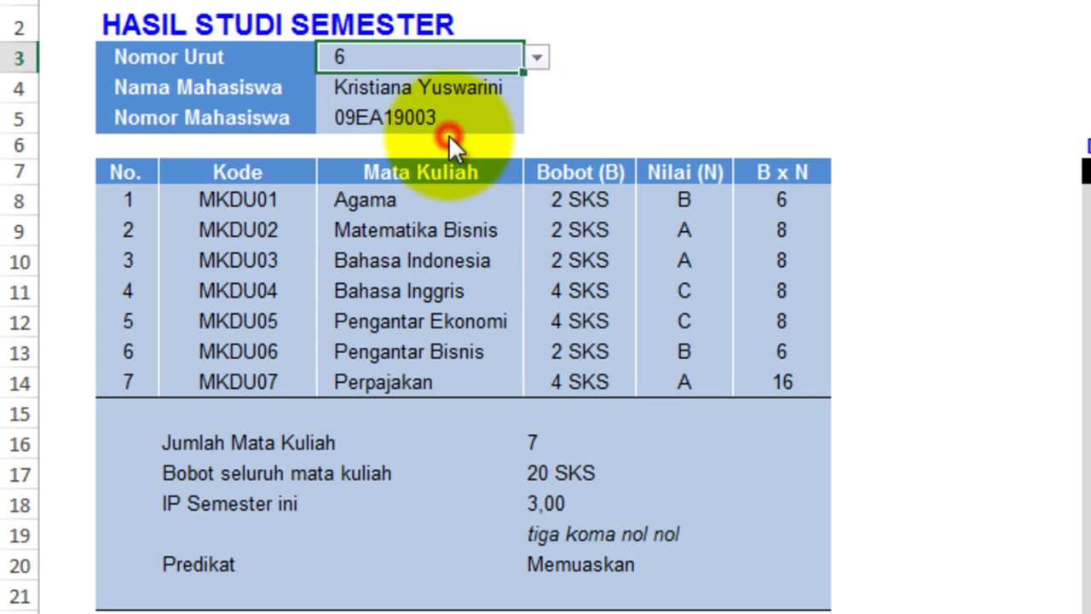
Switch the Nomor Urut value in the HASIL STUDI SEMESTER form to 11, followed by 15.
left_click(534, 60)
left_click(398, 182)
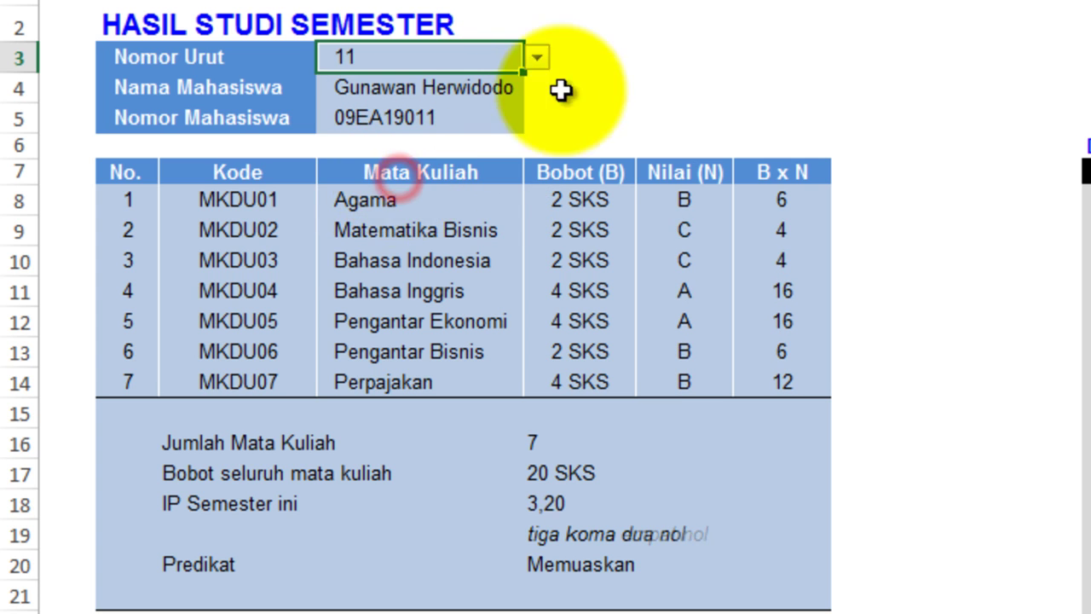
left_click(541, 63)
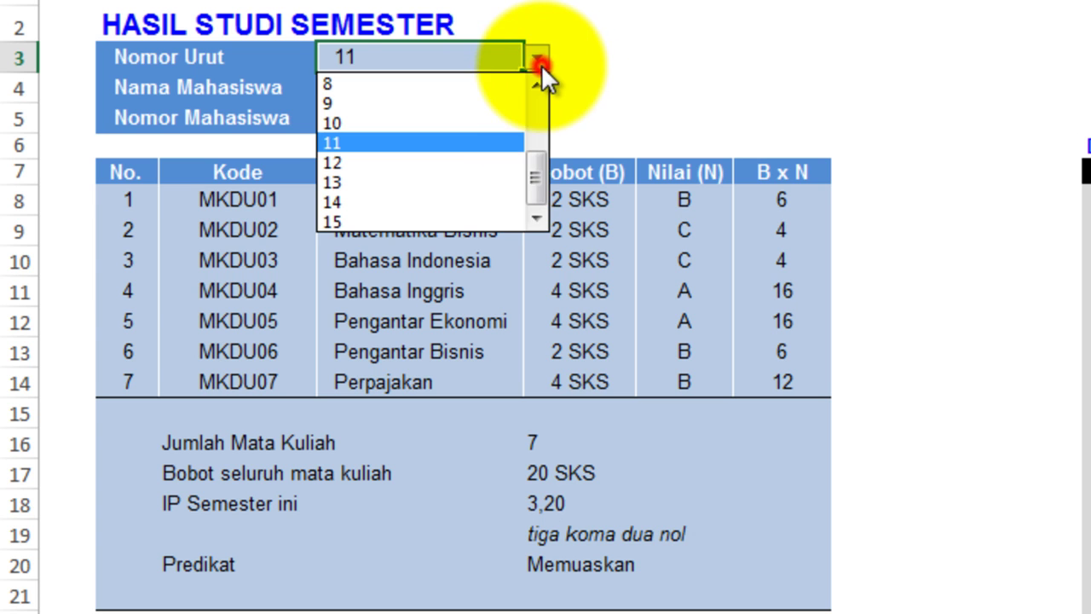
left_click(409, 214)
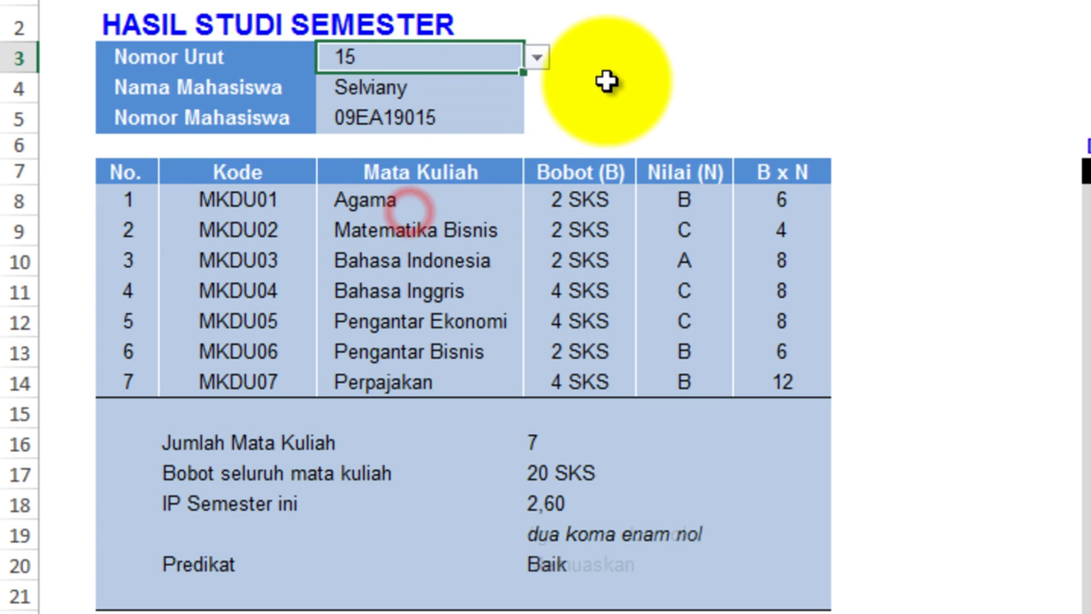
Choose 11 as the Nomor Urut in cell D3 of the HASIL STUDI SEMESTER form.
left_click(548, 68)
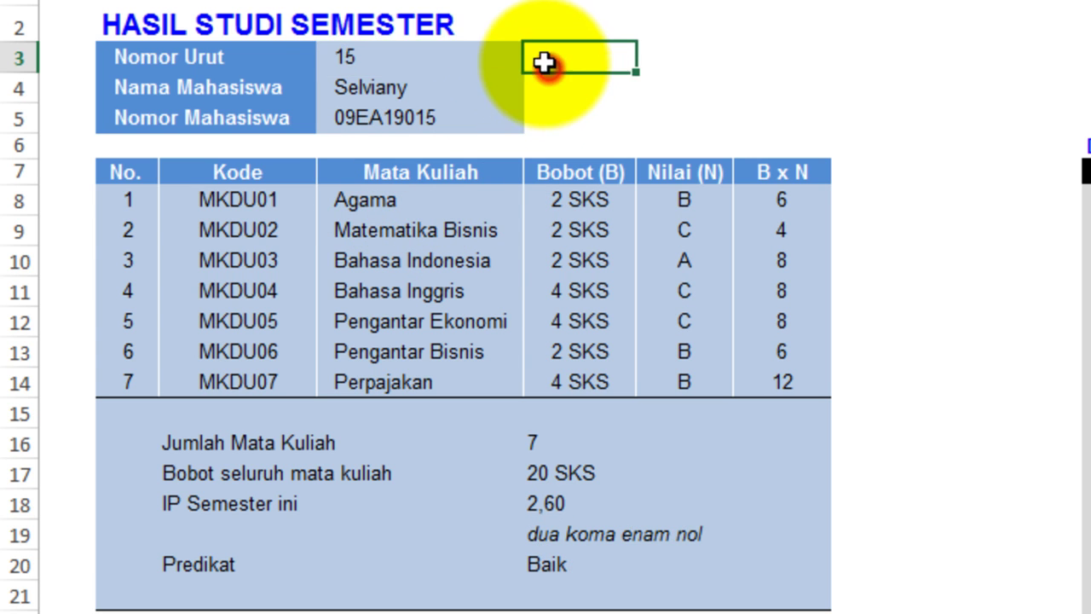
left_click(480, 56)
left_click(531, 58)
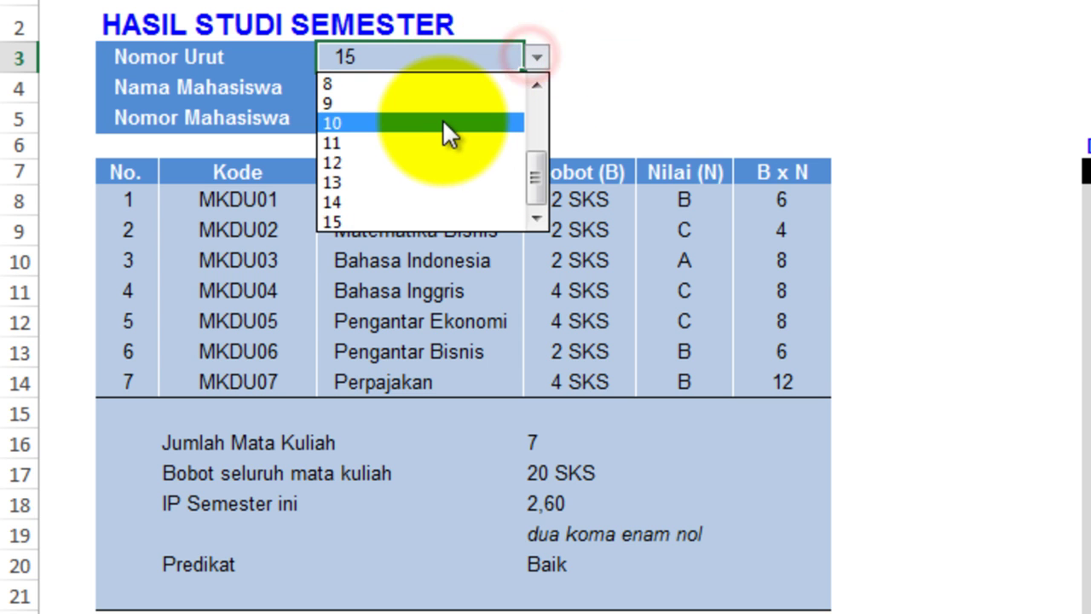
left_click(392, 142)
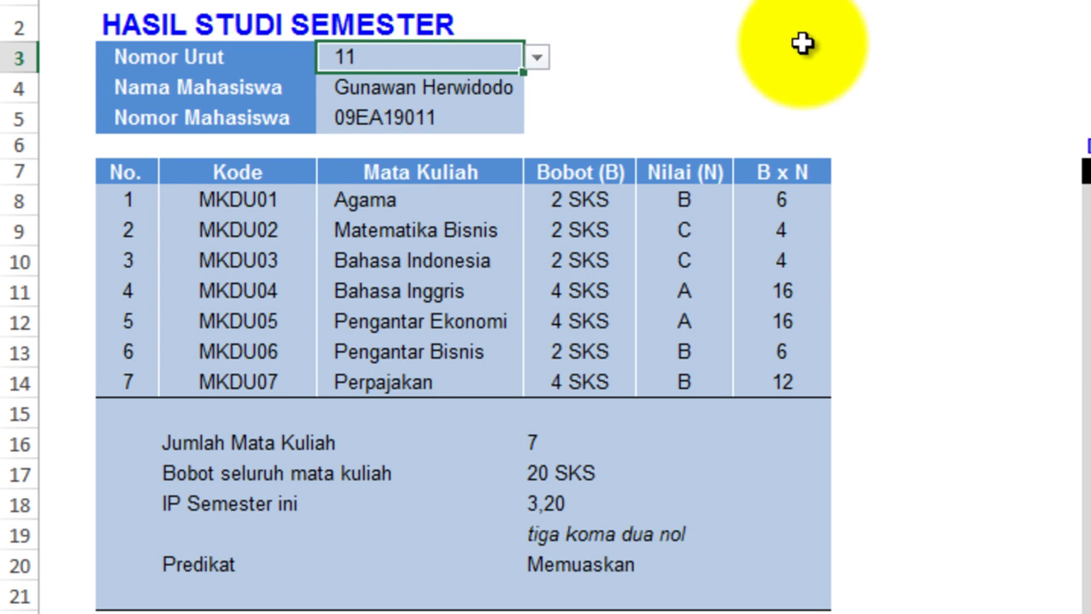
left_click(842, 53)
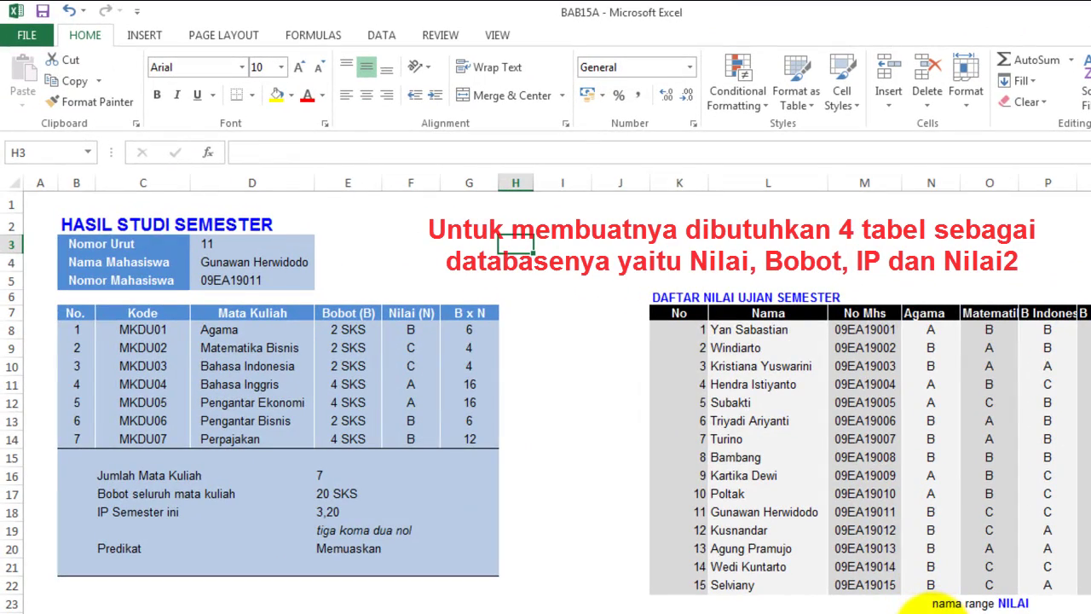
Examine the DAFTAR NILAI UJIAN SEMESTER table, its data range and the range name noted beneath it.
left_click_drag(921, 607, 1031, 609)
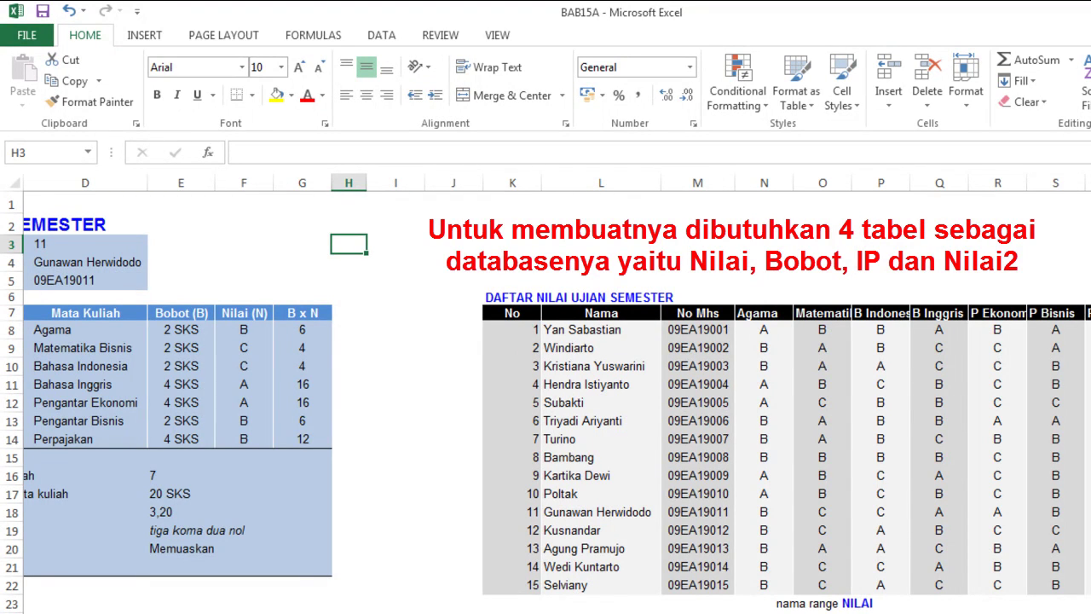
scroll(767, 383, "down", 2)
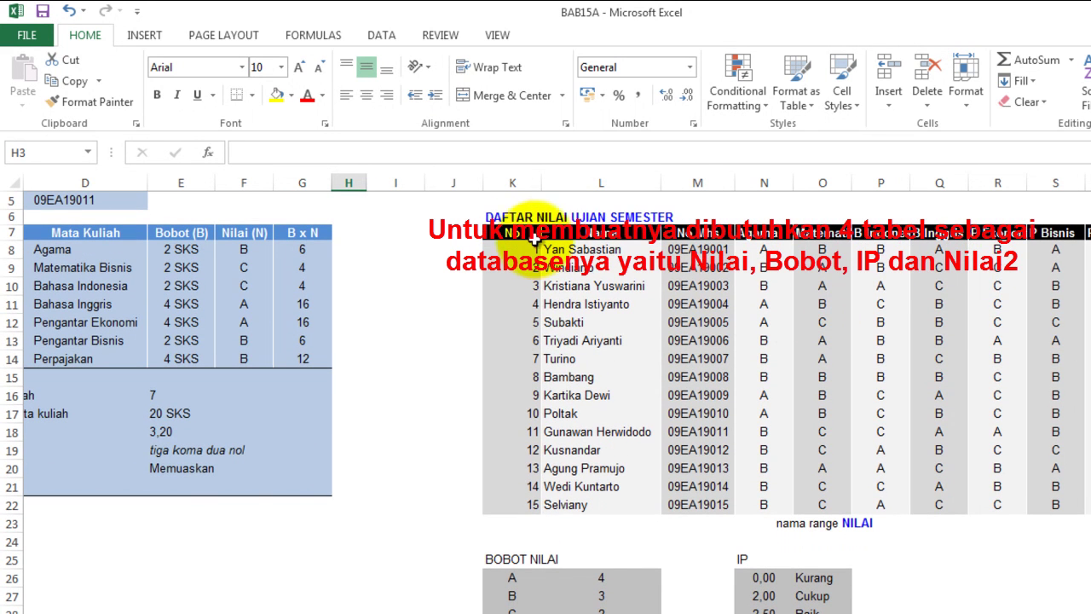
left_click_drag(503, 220, 1087, 516)
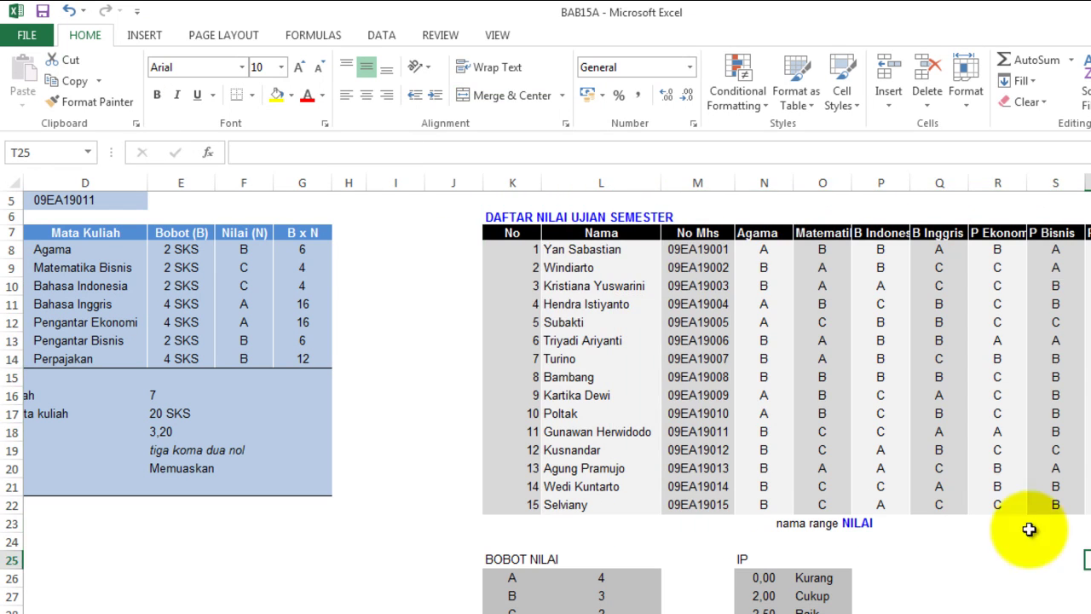
left_click_drag(502, 249, 1083, 505)
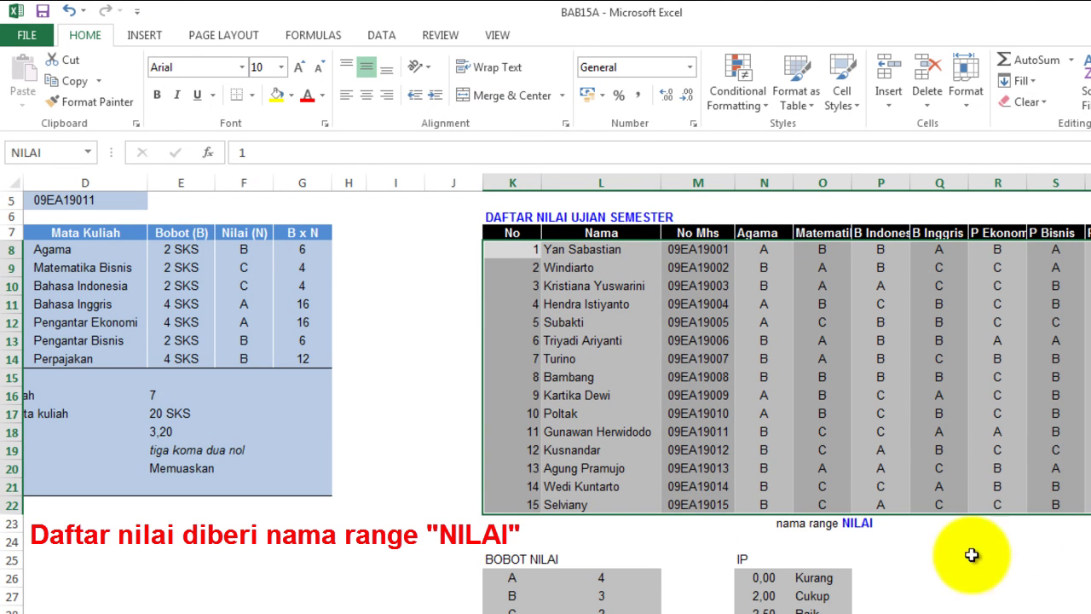
left_click(831, 527)
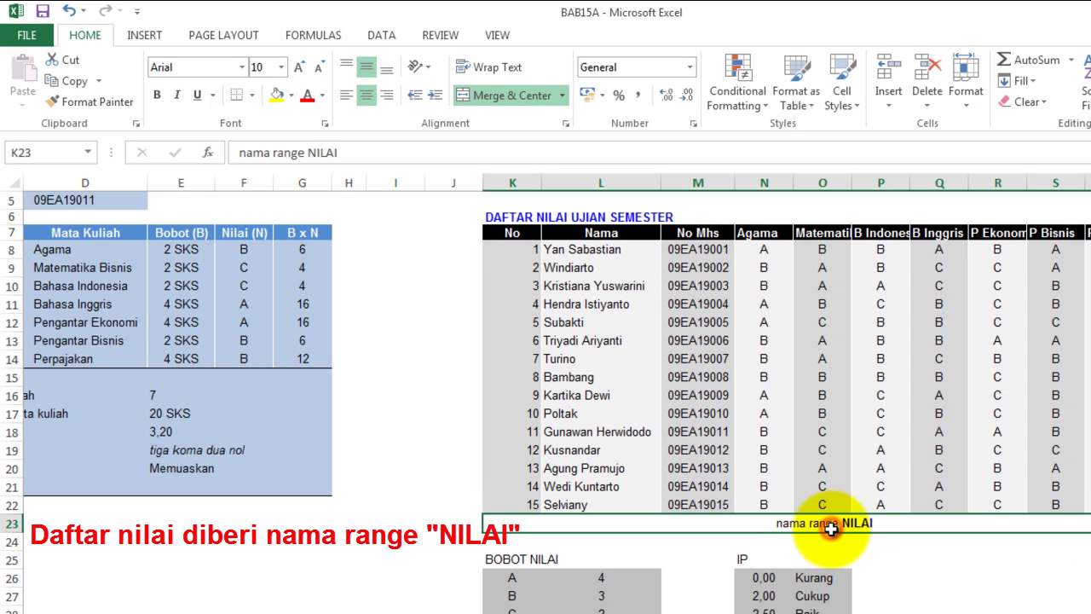
Examine the BOBOT NILAI, IP and number-to-word lookup tables together with their noted range names.
scroll(982, 564, "down", 2)
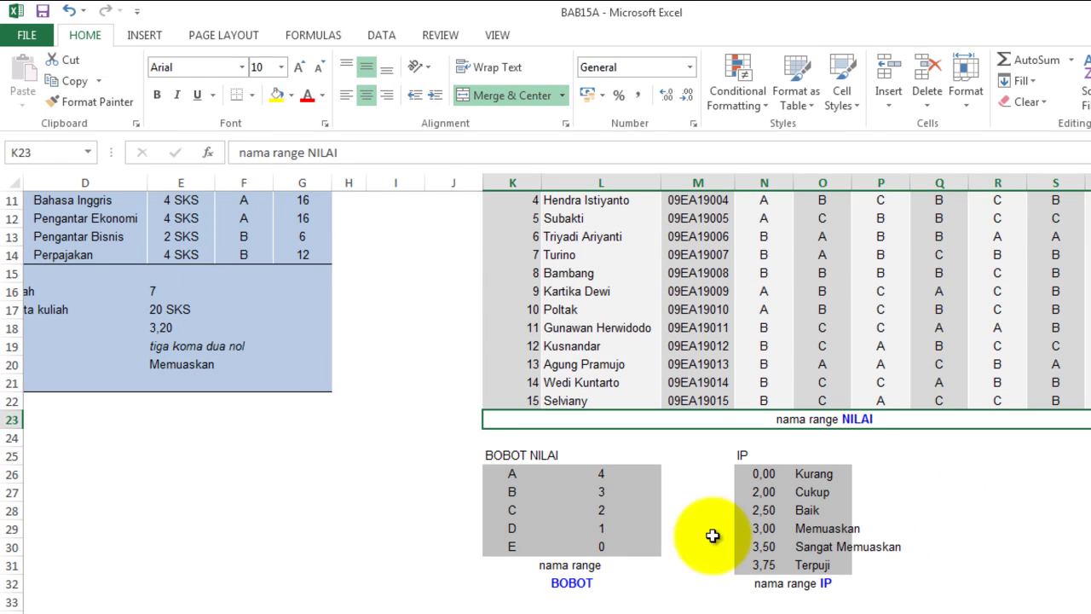
left_click_drag(501, 474, 598, 545)
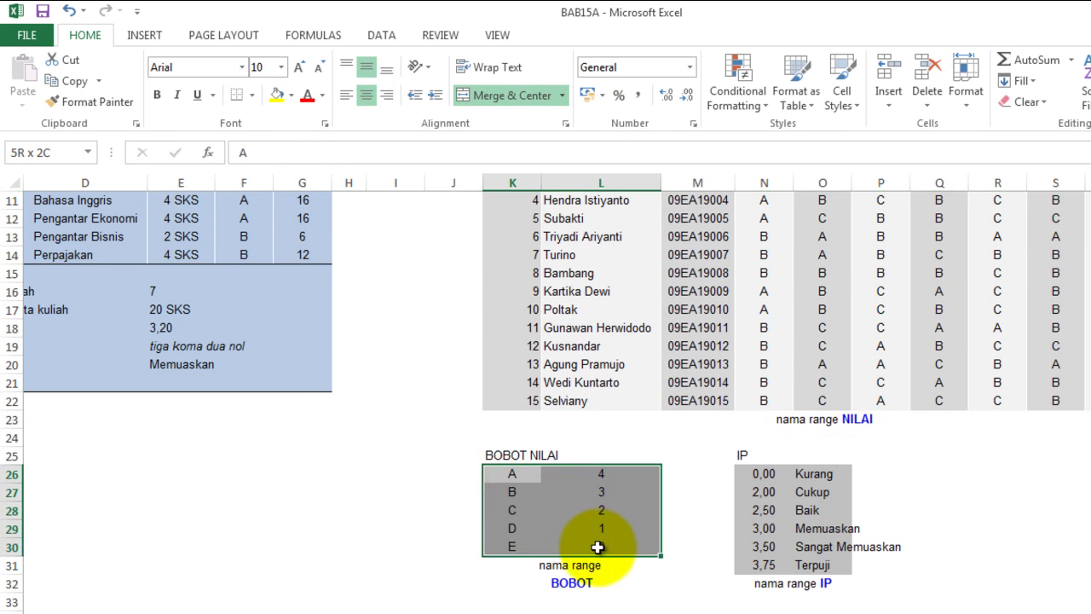
left_click(573, 587)
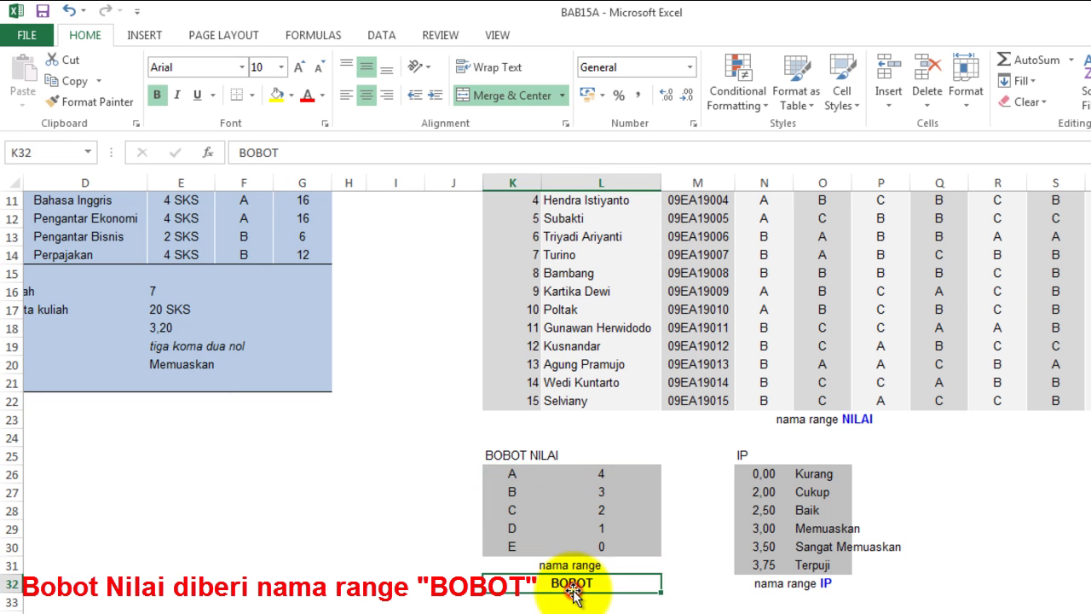
left_click_drag(754, 475, 843, 566)
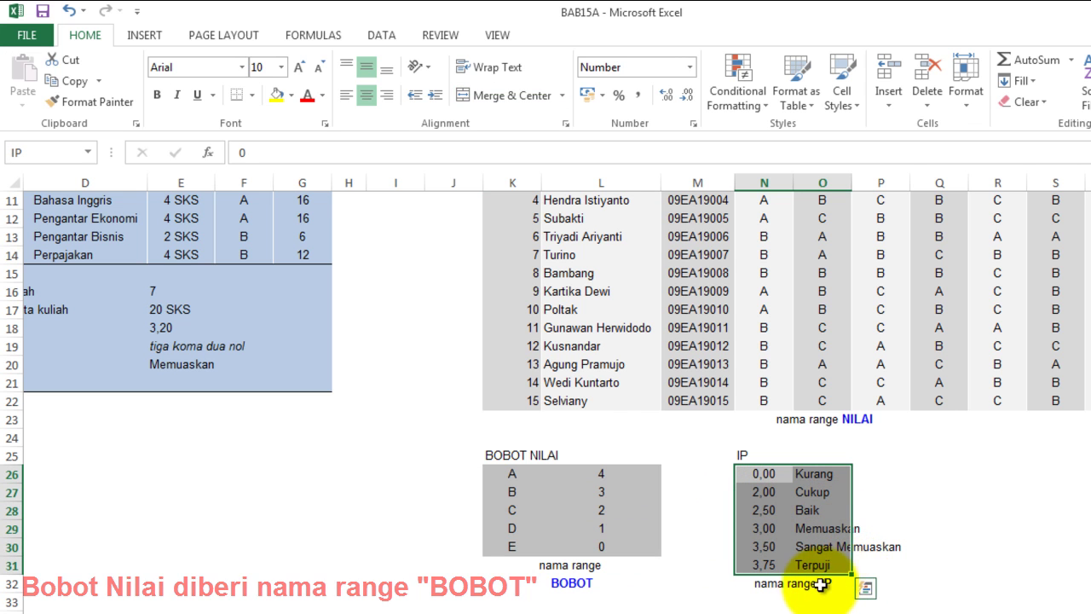
left_click(999, 563)
scroll(1001, 560, "down", 1)
scroll(1001, 560, "down", 4)
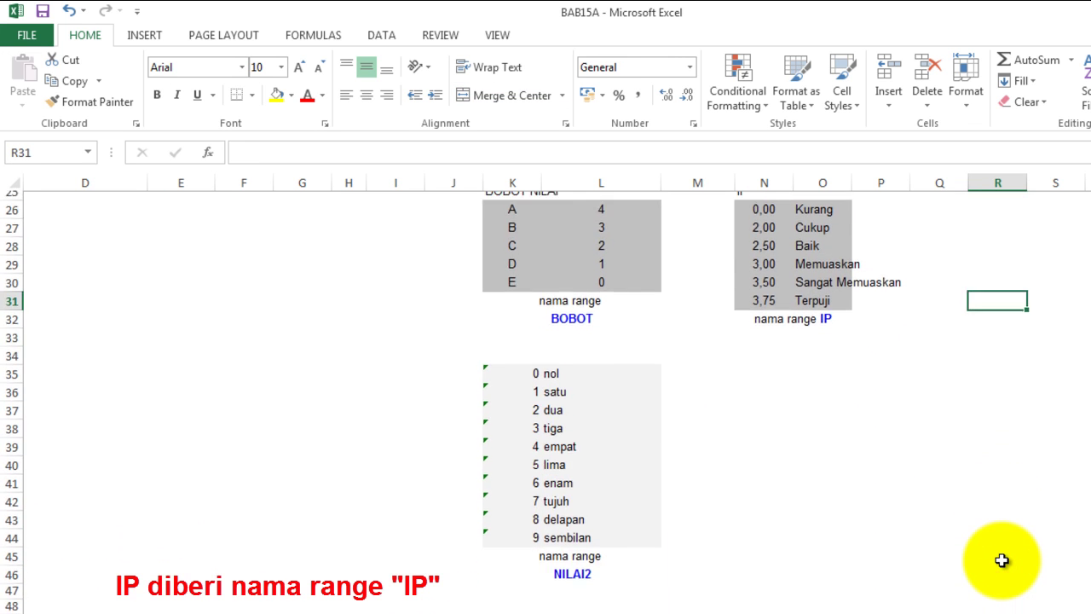
left_click_drag(545, 364, 597, 548)
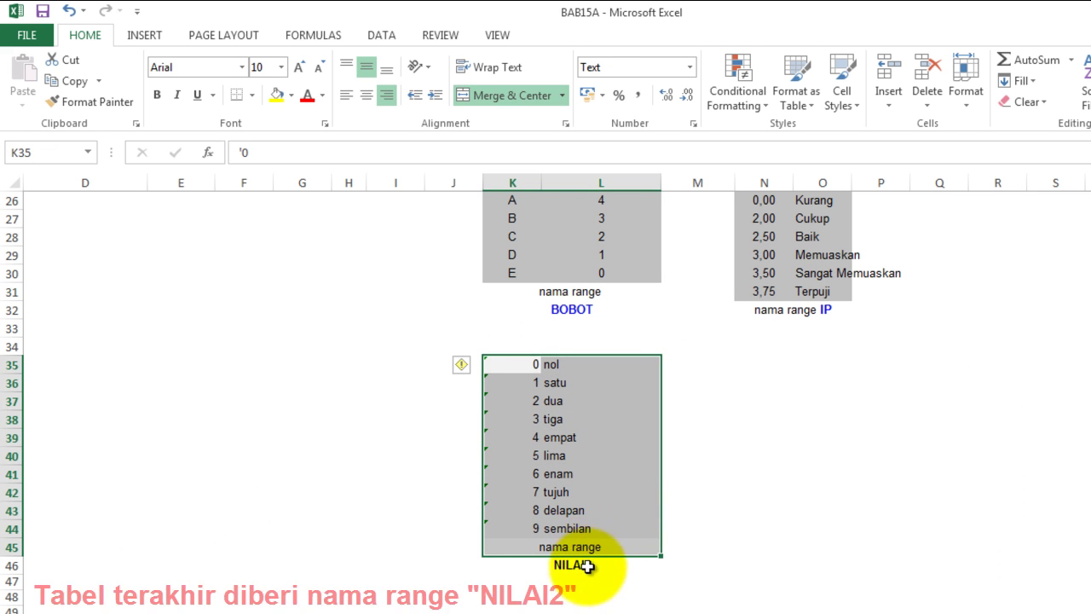
left_click(732, 493)
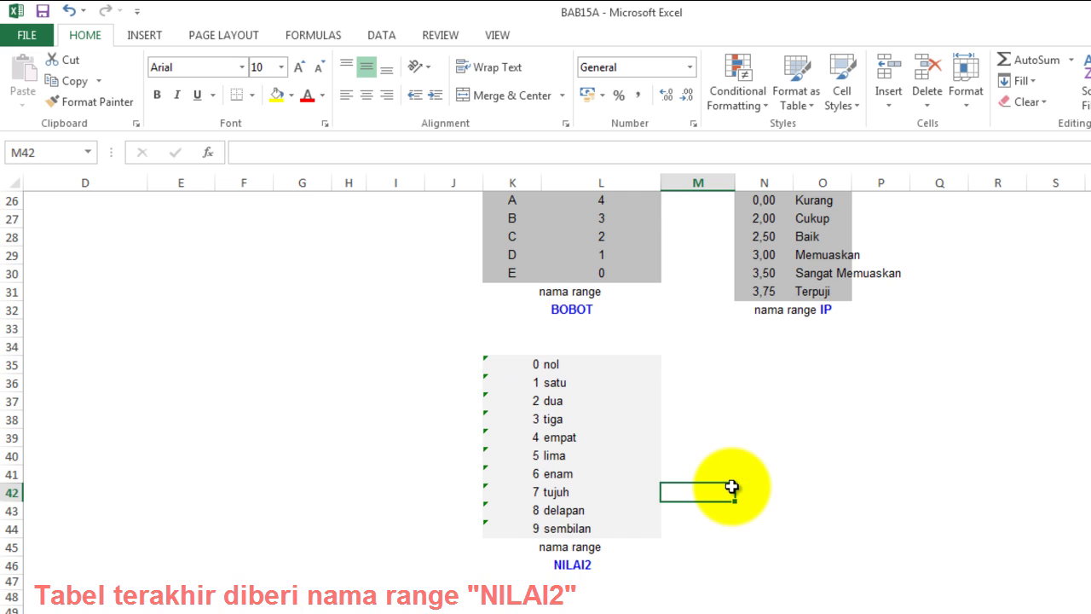
Copy the BOBOT NILAI table cells K26:L30 and paste them beside the IP table starting at cell Q26.
scroll(731, 487, "up", 2)
scroll(731, 486, "up", 3)
scroll(732, 486, "down", 2)
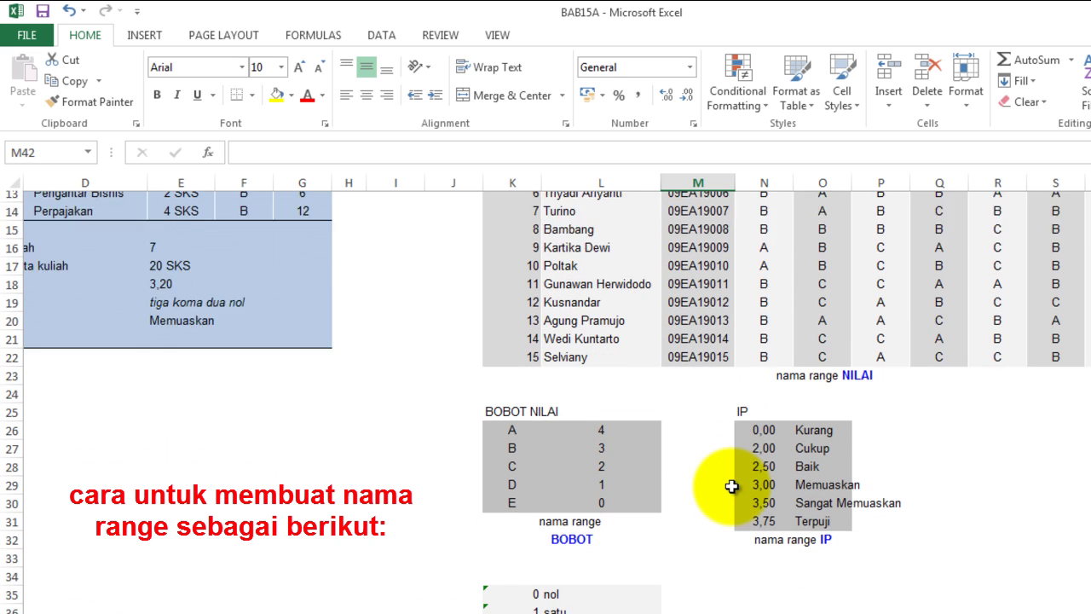
left_click_drag(498, 367, 588, 437)
right_click(585, 436)
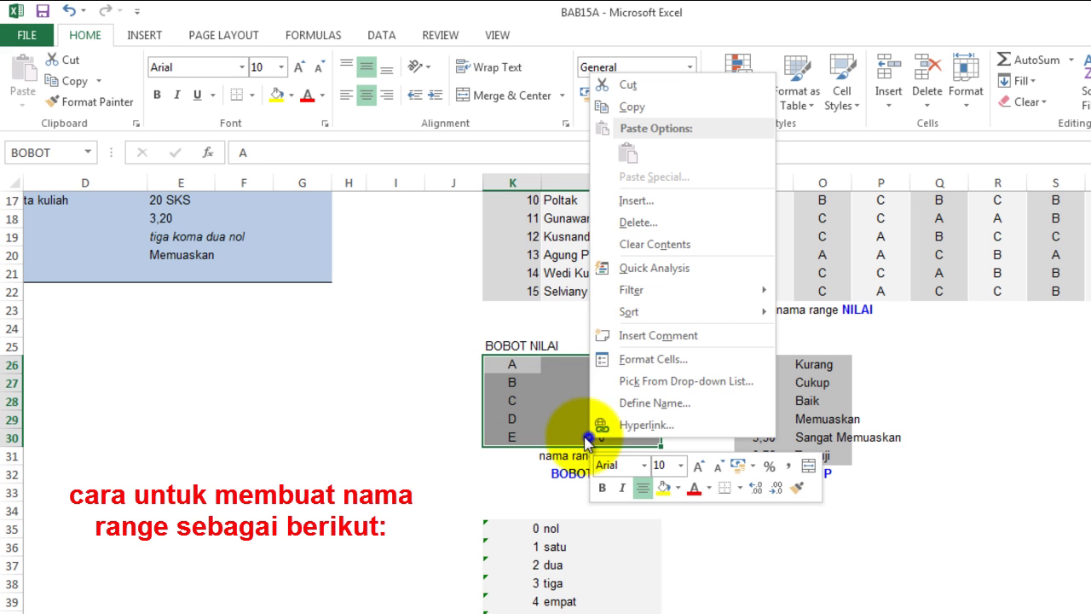
left_click(628, 102)
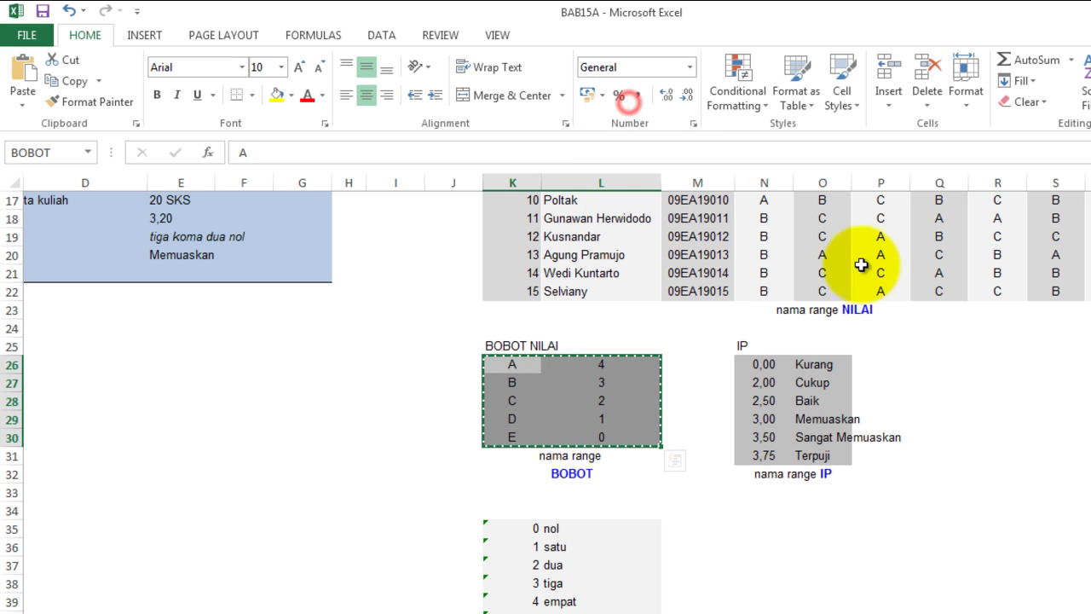
left_click(945, 361)
right_click(948, 362)
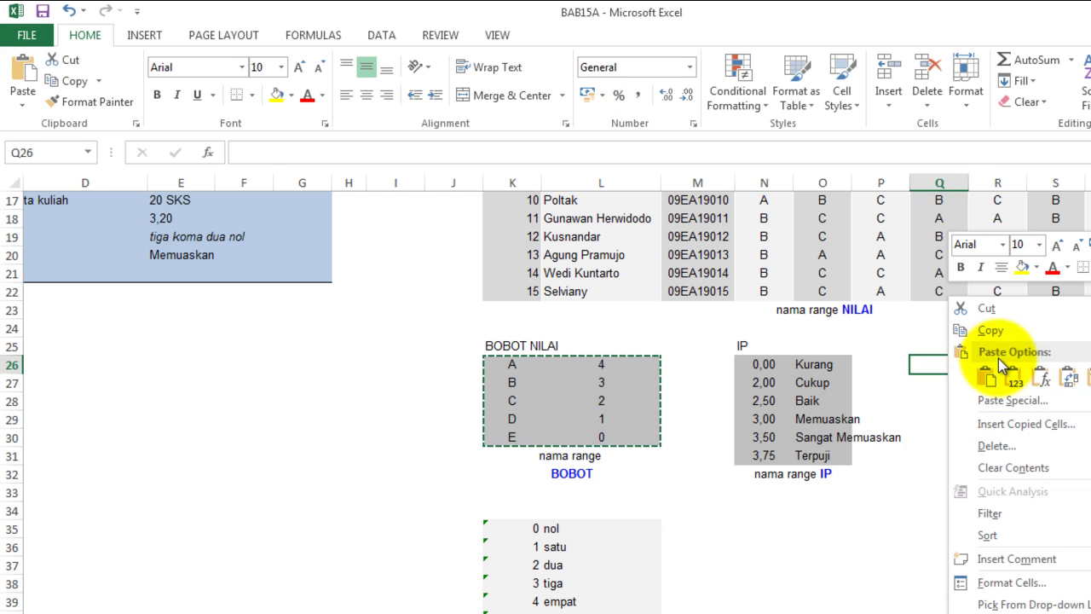
left_click(985, 376)
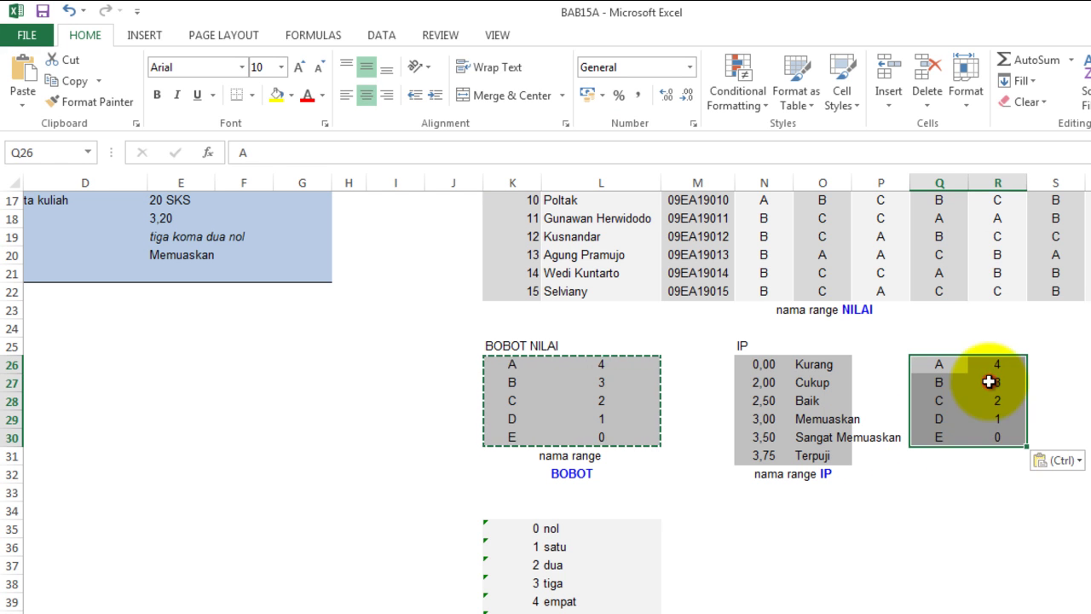
left_click(1010, 525)
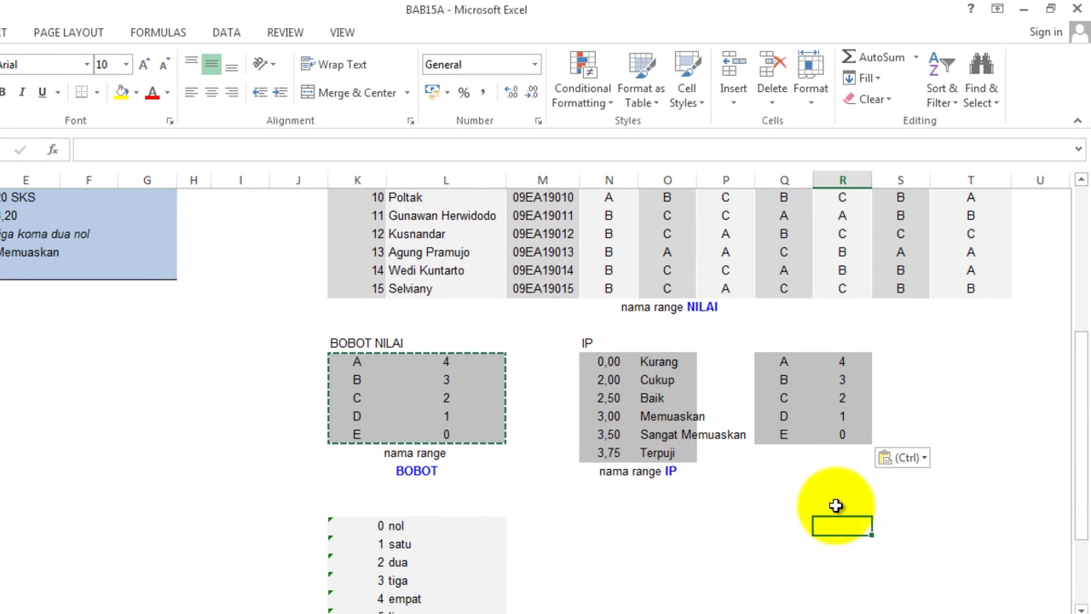
key("Escape")
Define the workbook-scope range name BOBOT2 for the pasted table in cells Q26:R30.
left_click_drag(777, 362, 835, 433)
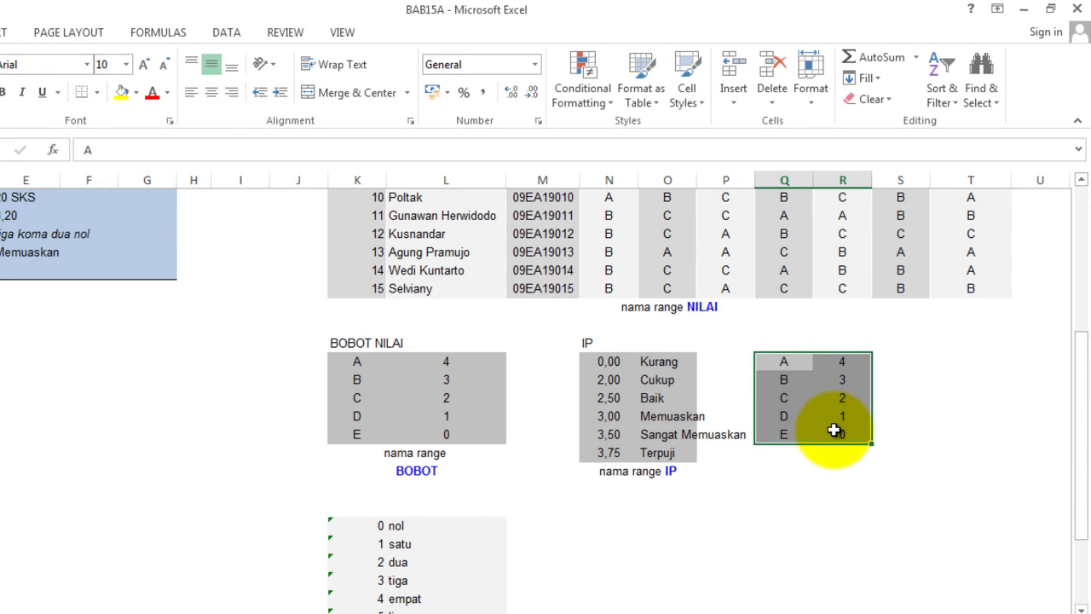
left_click(159, 34)
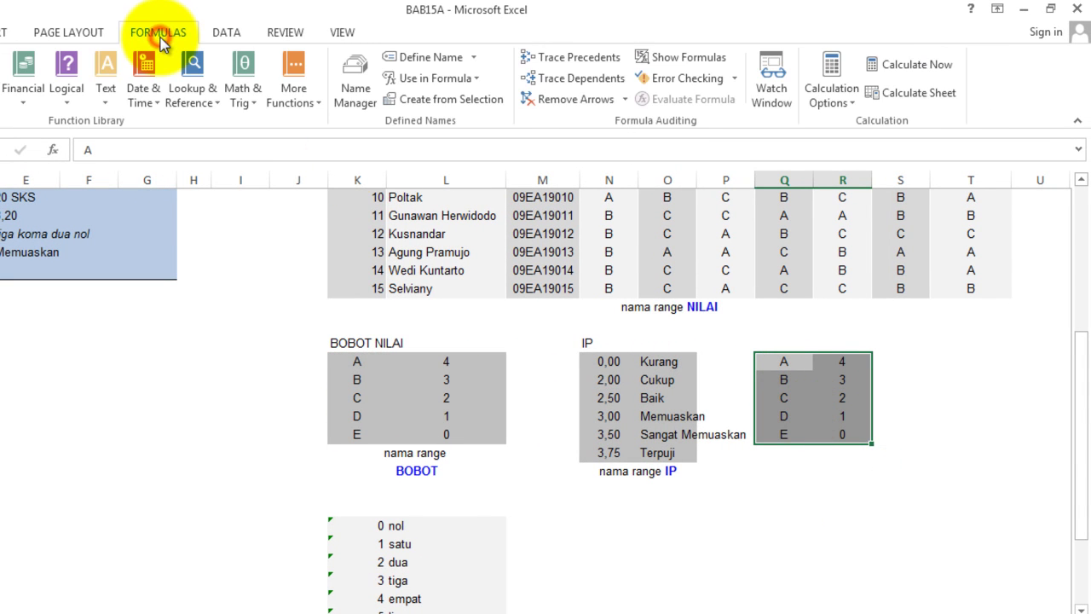
left_click(401, 57)
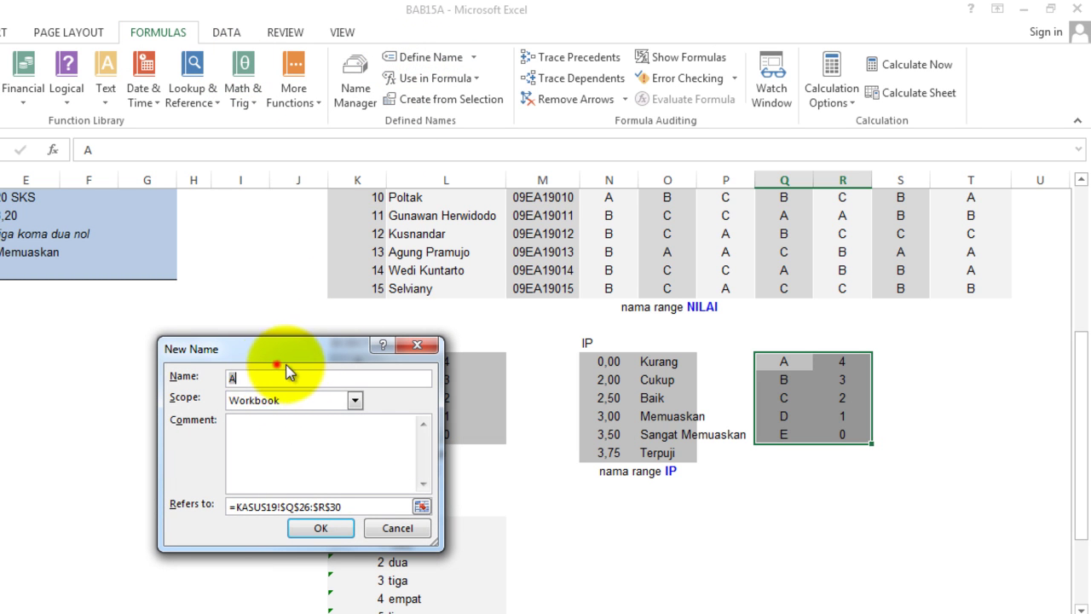
left_click_drag(297, 358, 176, 341)
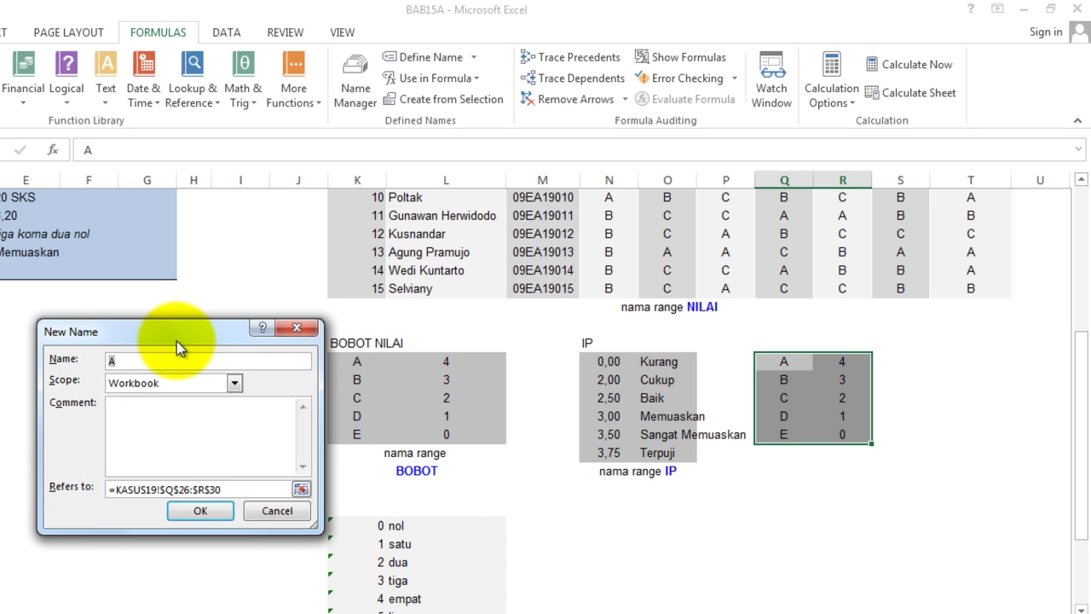
type("BOBOT2")
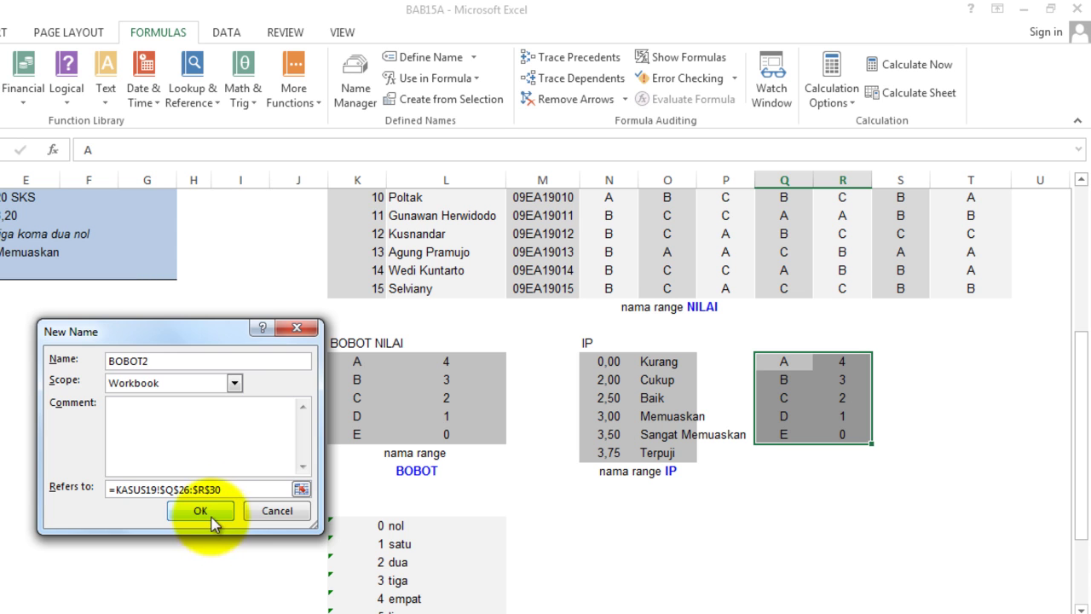
left_click(201, 511)
left_click(840, 542)
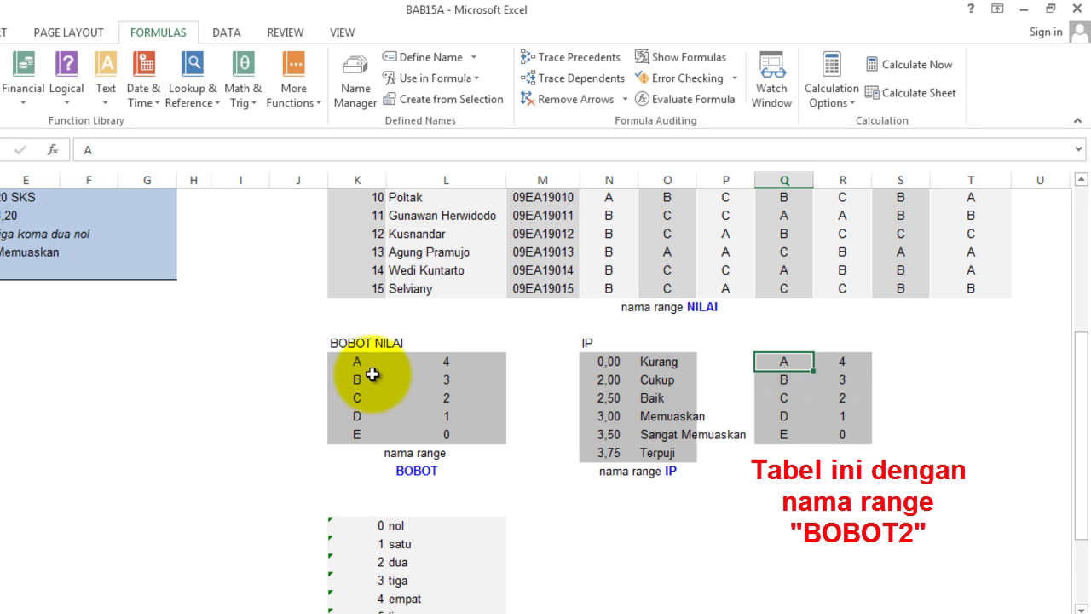
left_click(608, 361)
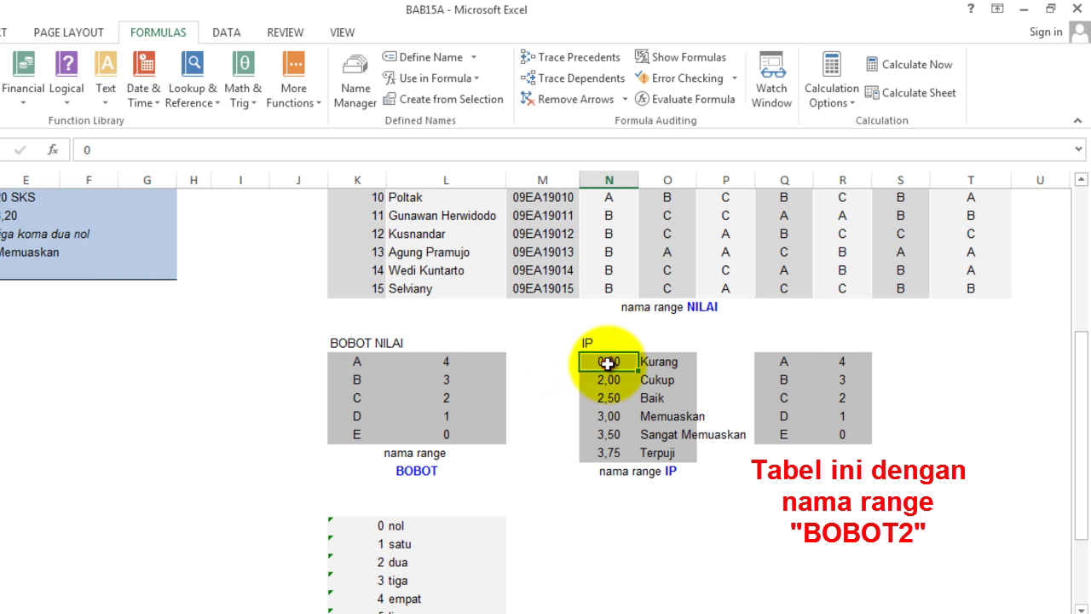
left_click(778, 362)
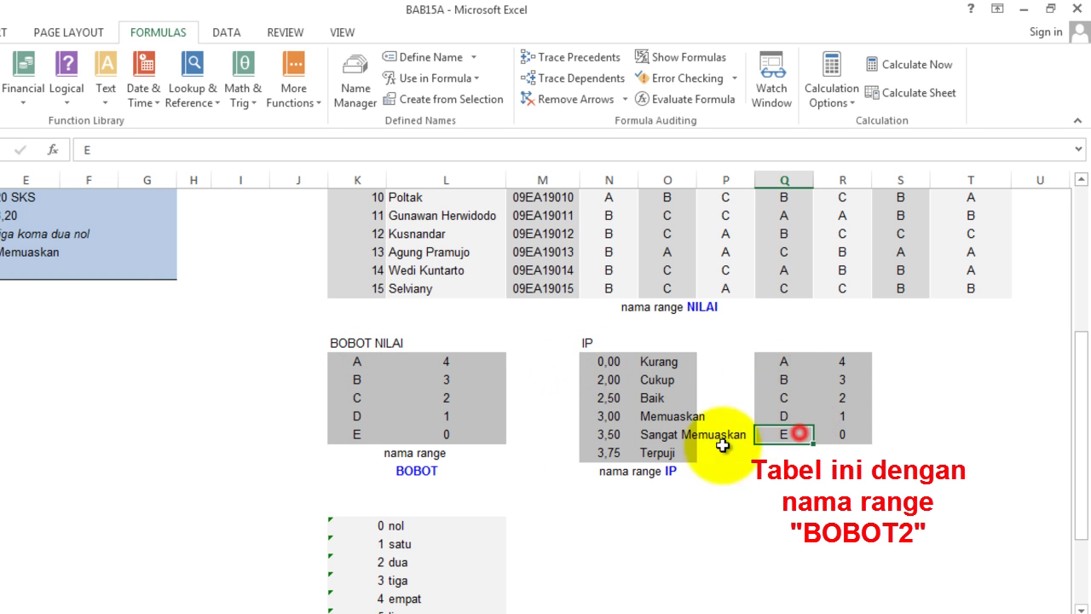
left_click(445, 434)
left_click(235, 434)
Examine the Nomor Urut list cell D3 and the lookup formulas for student name and number in D4 and D5.
scroll(235, 433, "up", 1)
scroll(236, 434, "up", 5)
left_click_drag(920, 608, 839, 611)
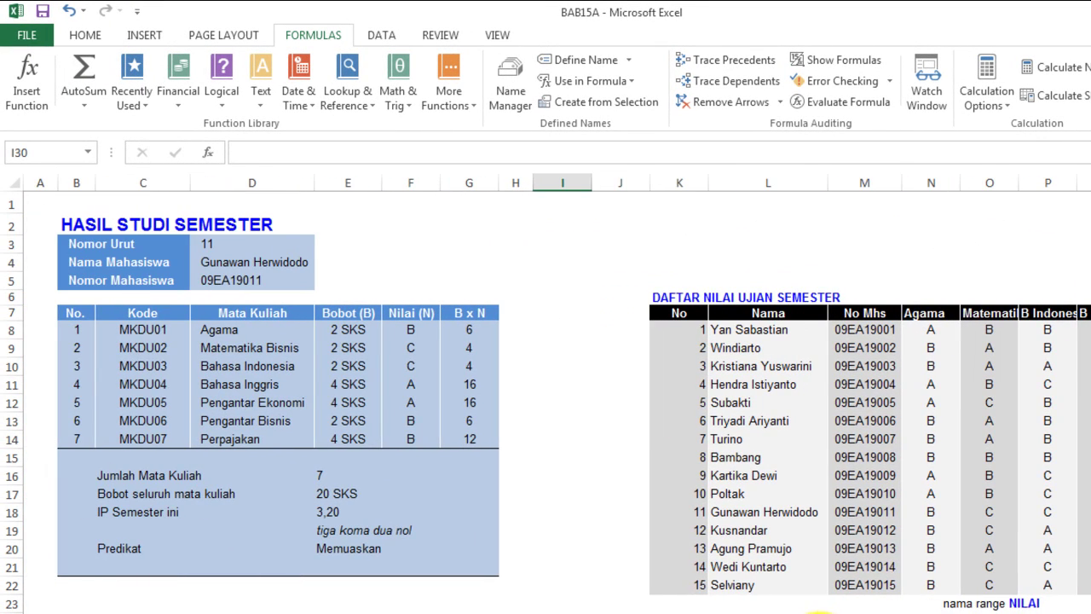
left_click(228, 246)
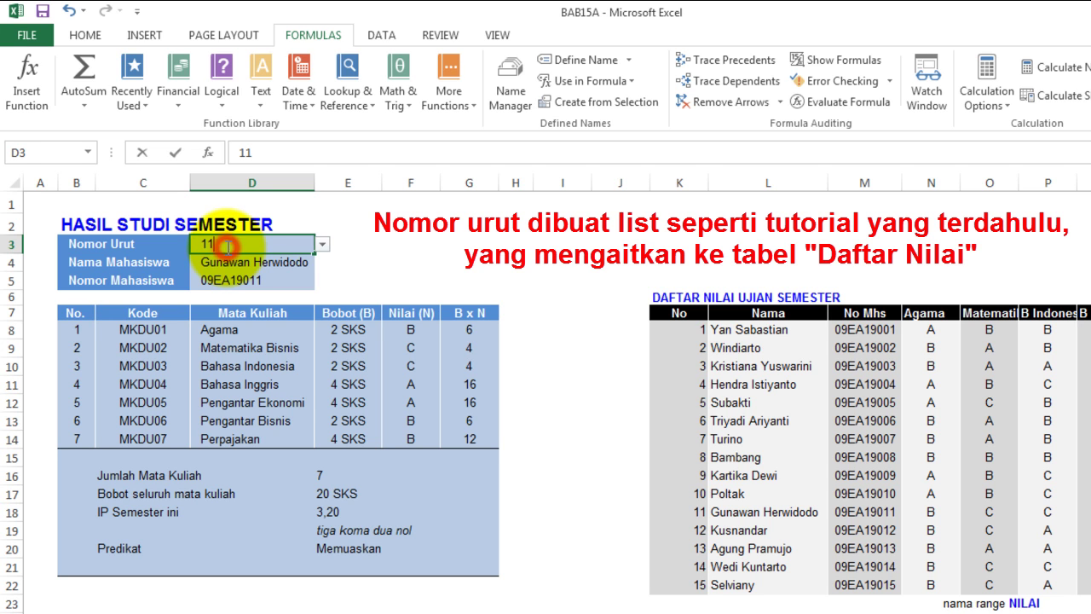
double_click(228, 247)
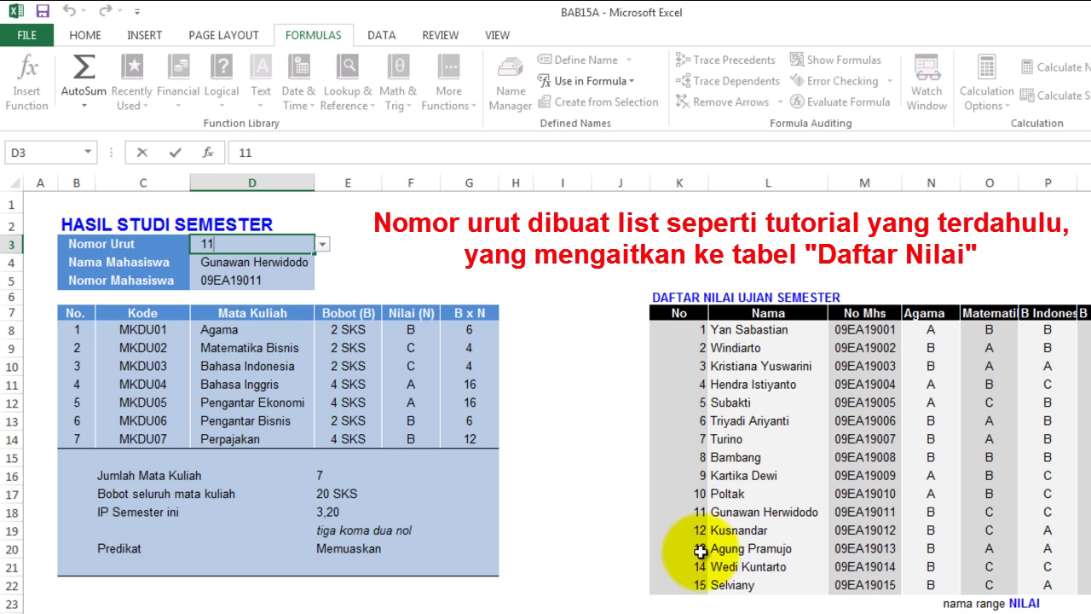
left_click(254, 268)
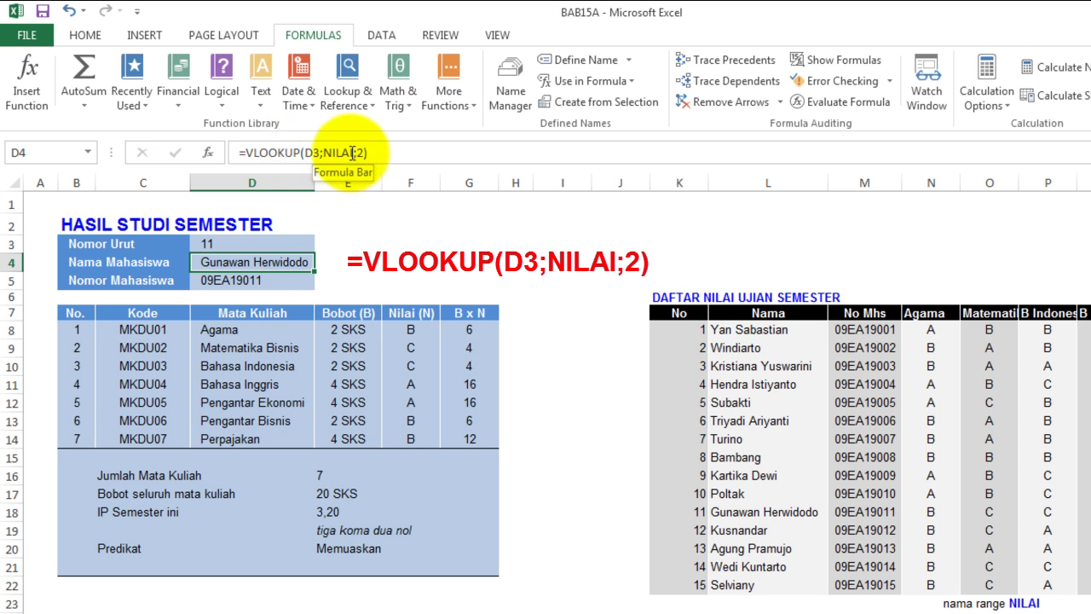
left_click(252, 282)
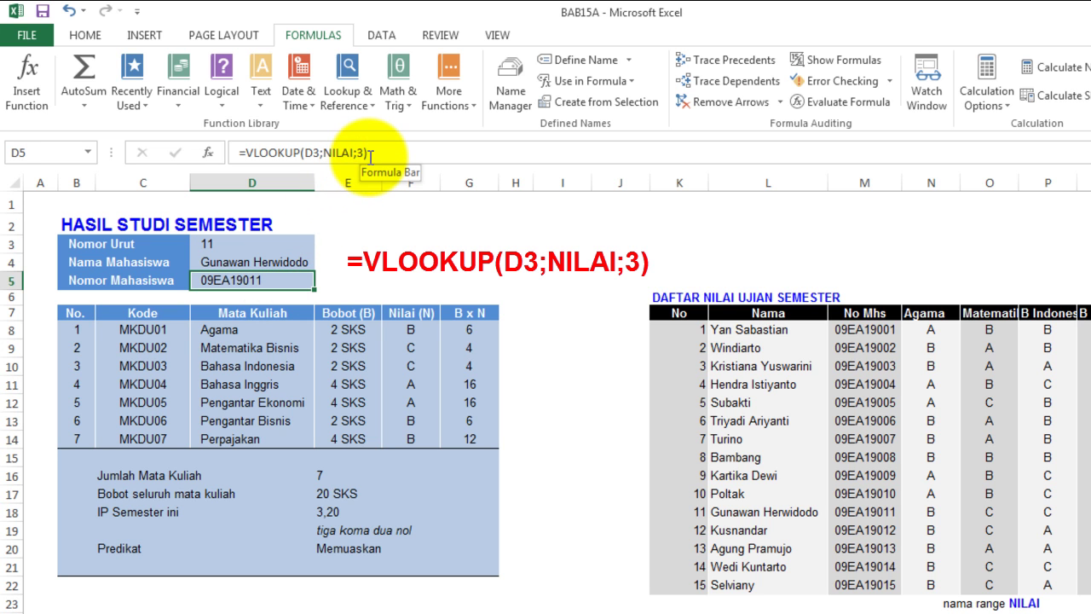
Review the number, code, course name and Bobot entries of the seven course rows in B8:E14.
left_click(75, 324)
left_click(136, 329)
left_click(217, 332)
left_click(342, 332)
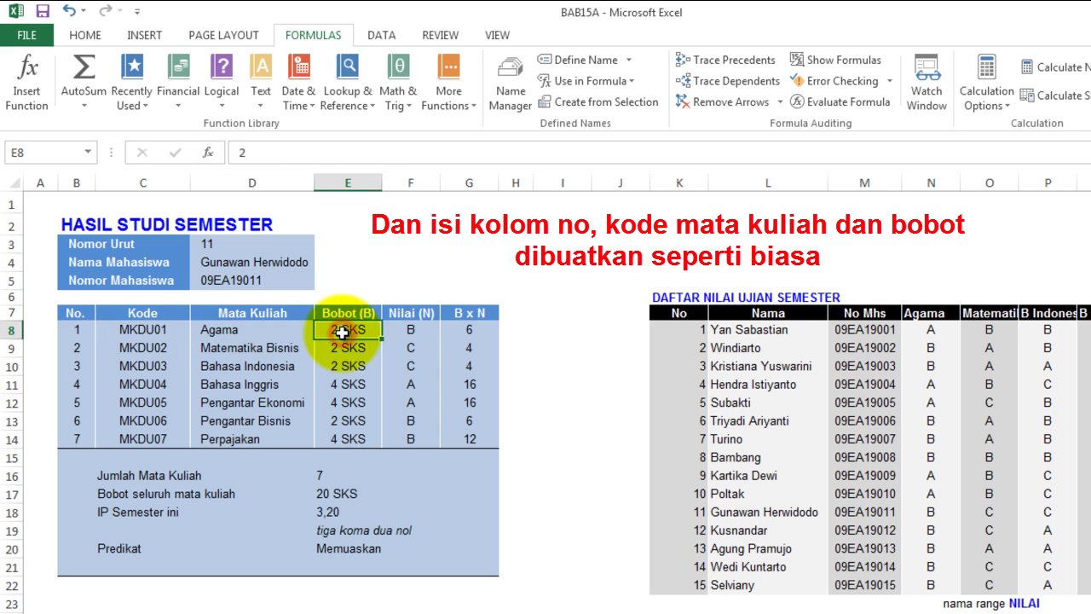
left_click(229, 351)
left_click(350, 347)
left_click(240, 369)
left_click(352, 365)
left_click(254, 384)
left_click(331, 384)
left_click(245, 404)
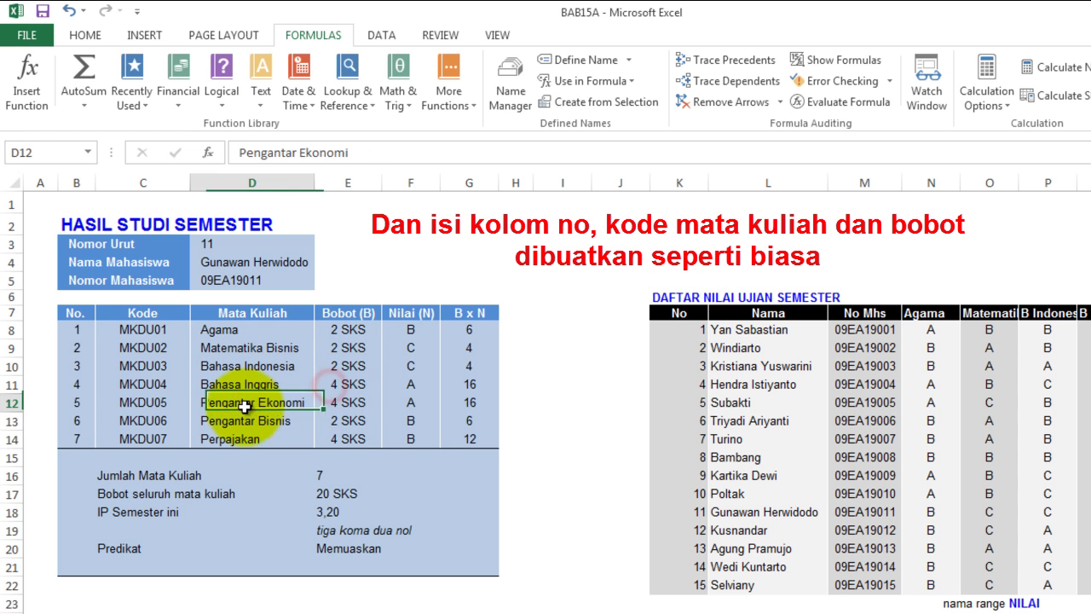
left_click(333, 403)
left_click(252, 421)
left_click(342, 418)
left_click(281, 438)
left_click(342, 439)
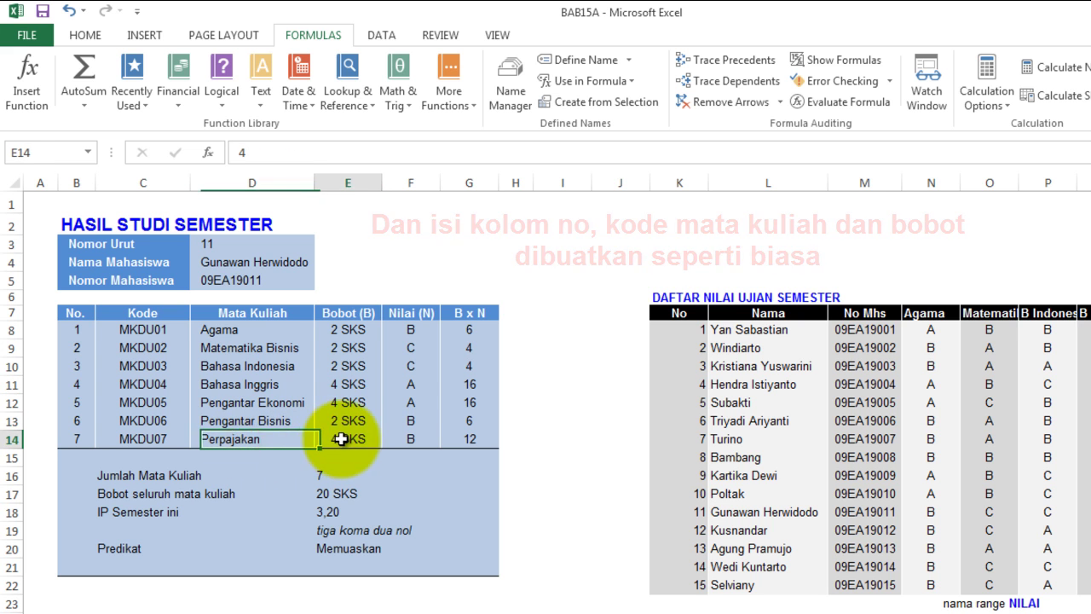
Inspect the Nilai lookup formula in F8 and compare its column index with the highlighted NILAI range.
left_click(415, 329)
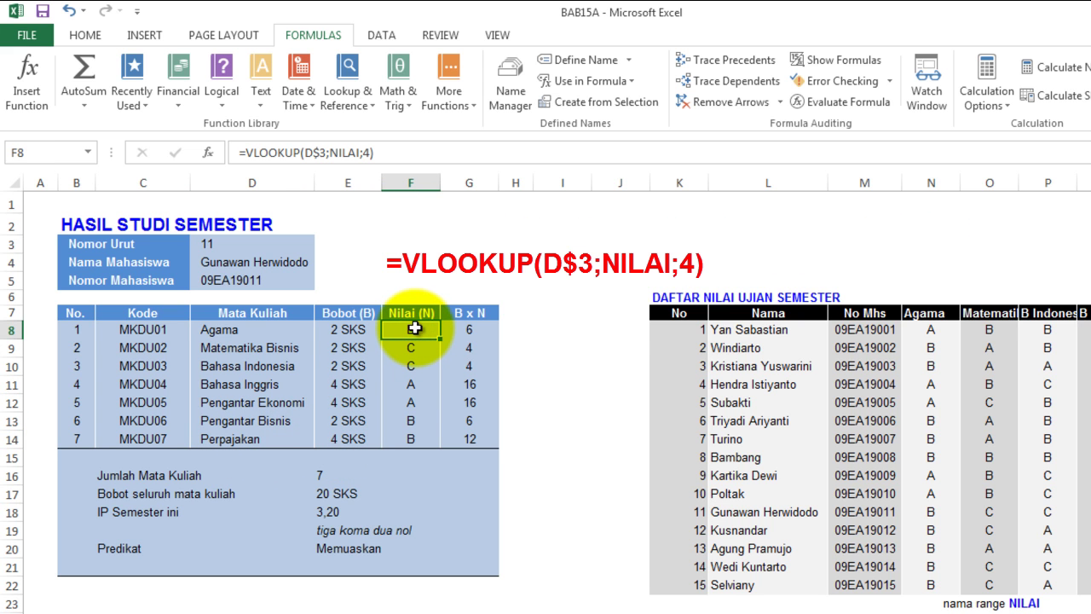
double_click(412, 331)
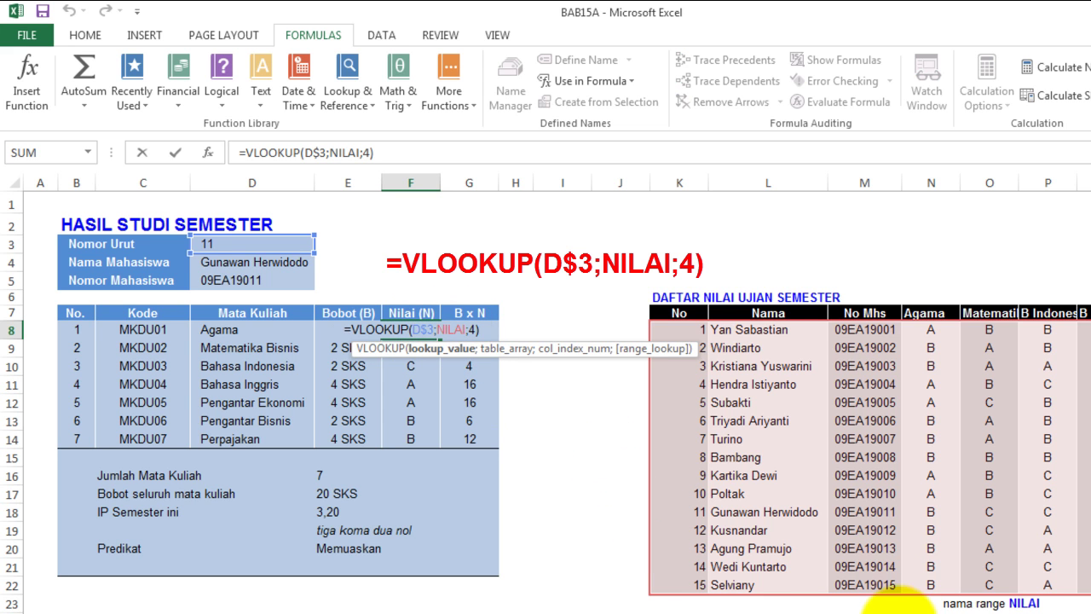
scroll(860, 597, "right", 3)
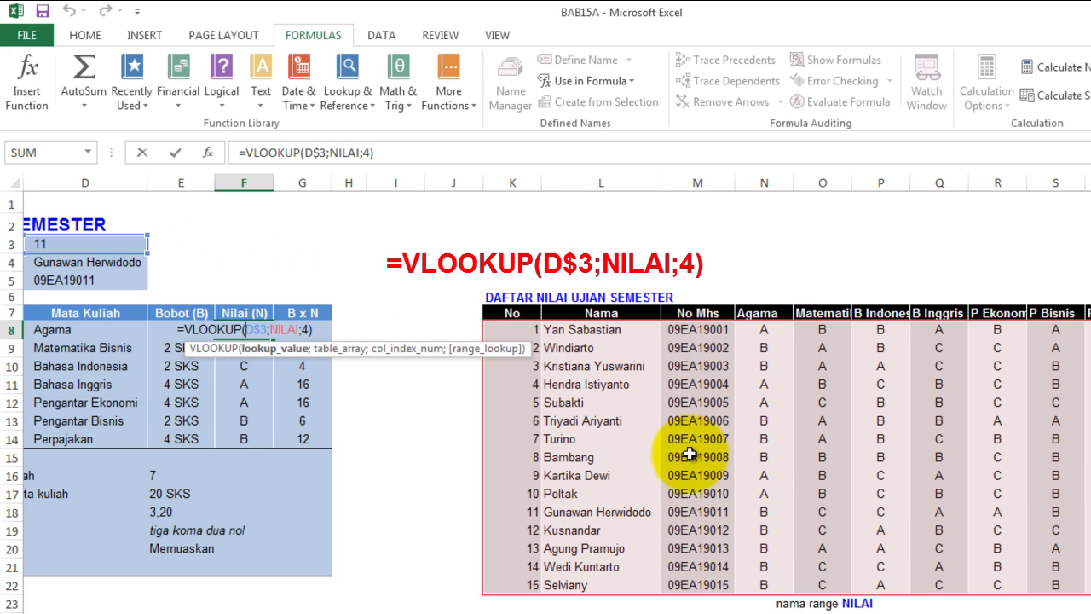
left_click_drag(889, 609, 840, 610)
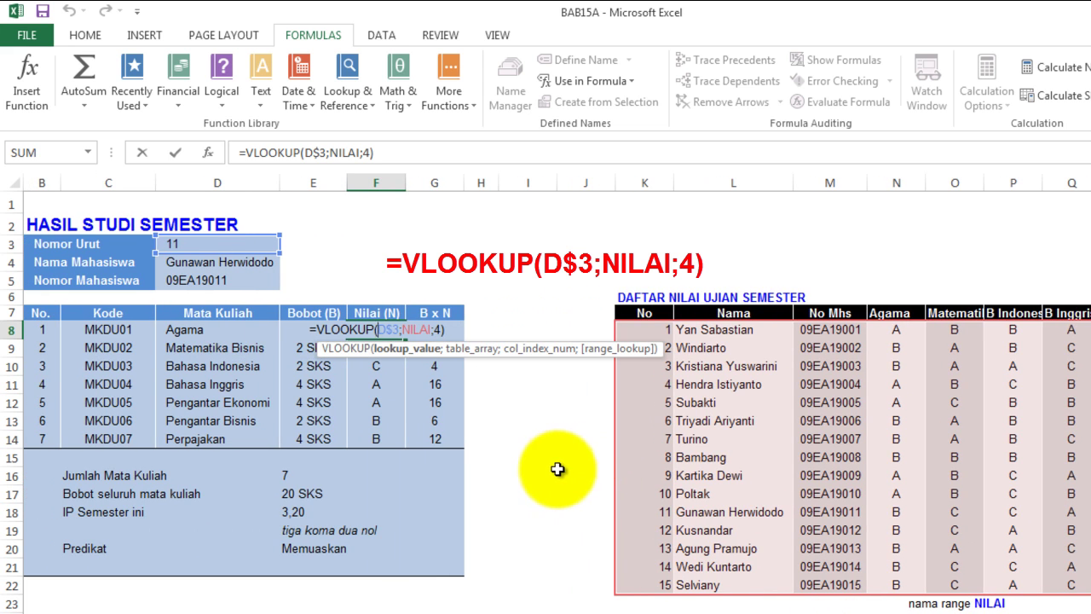
key("ctrl+Return")
Check how the column index differs in the Nilai lookup formulas of the courses below, from F9 to F13.
left_click(379, 347)
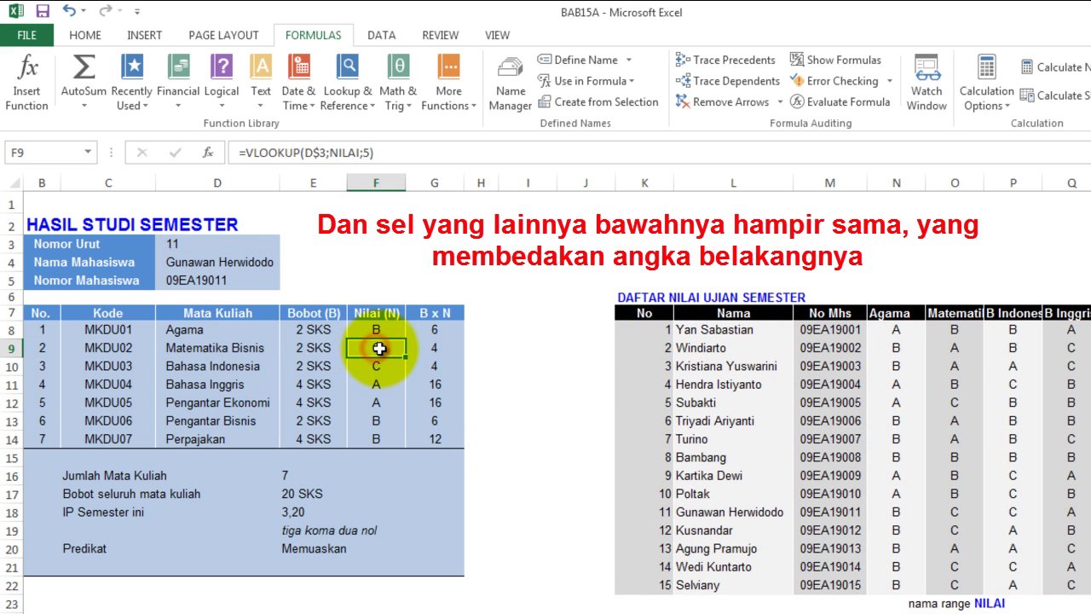
double_click(379, 348)
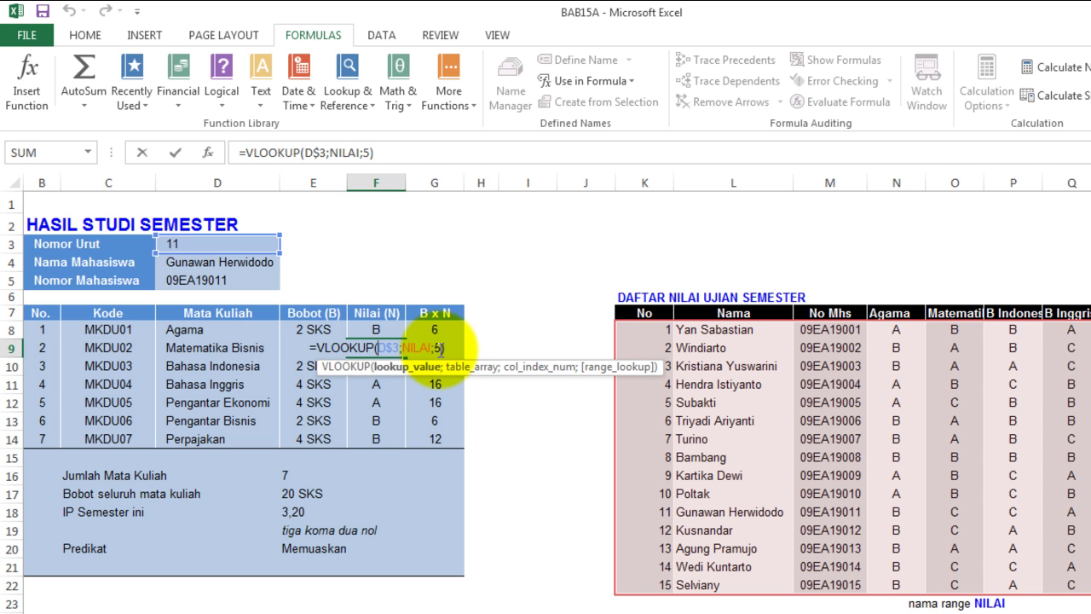
key("Escape")
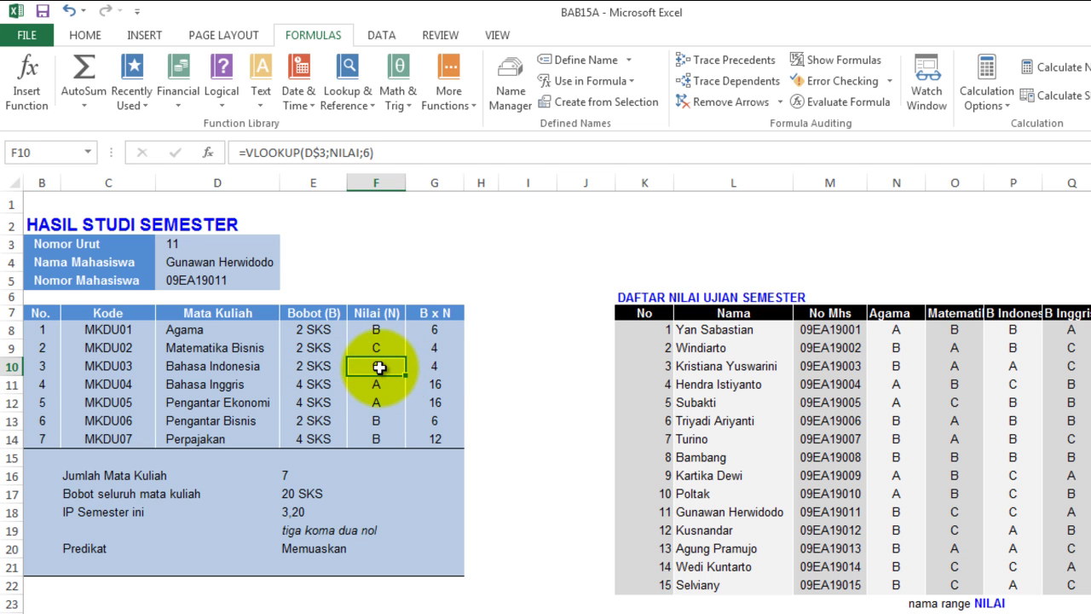
double_click(378, 366)
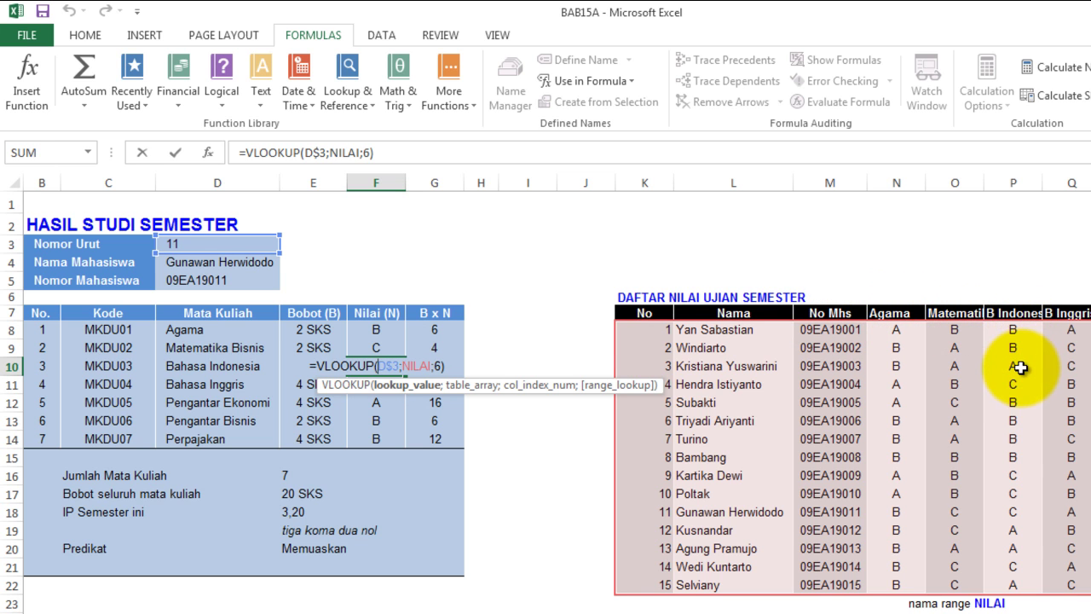
key("ctrl+Return")
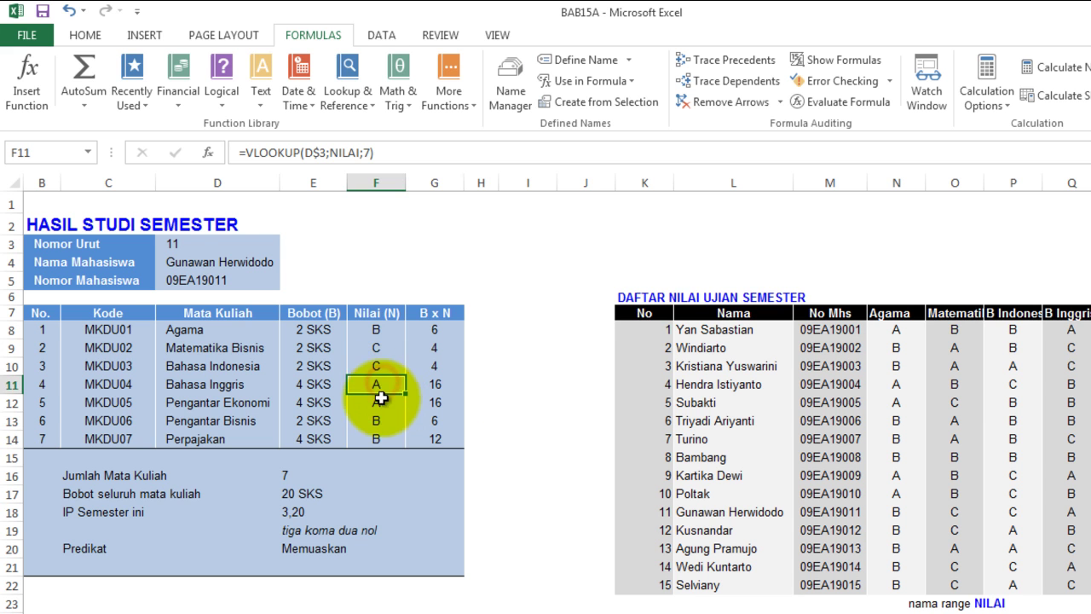
left_click(376, 421)
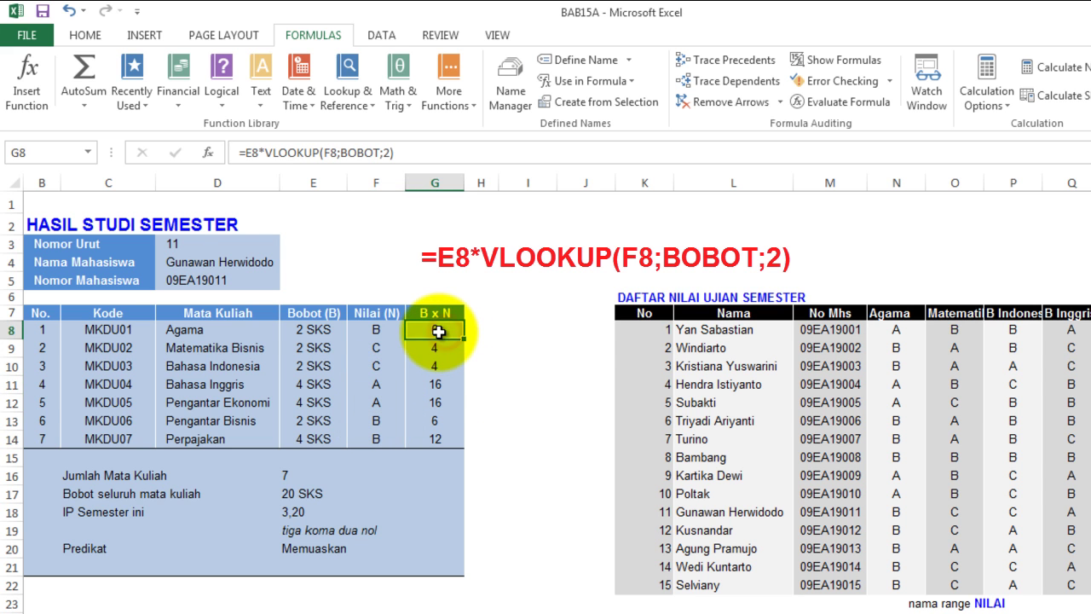
Inspect the B x N formula in G8 and trace its BOBOT reference to the BOBOT NILAI table.
double_click(438, 332)
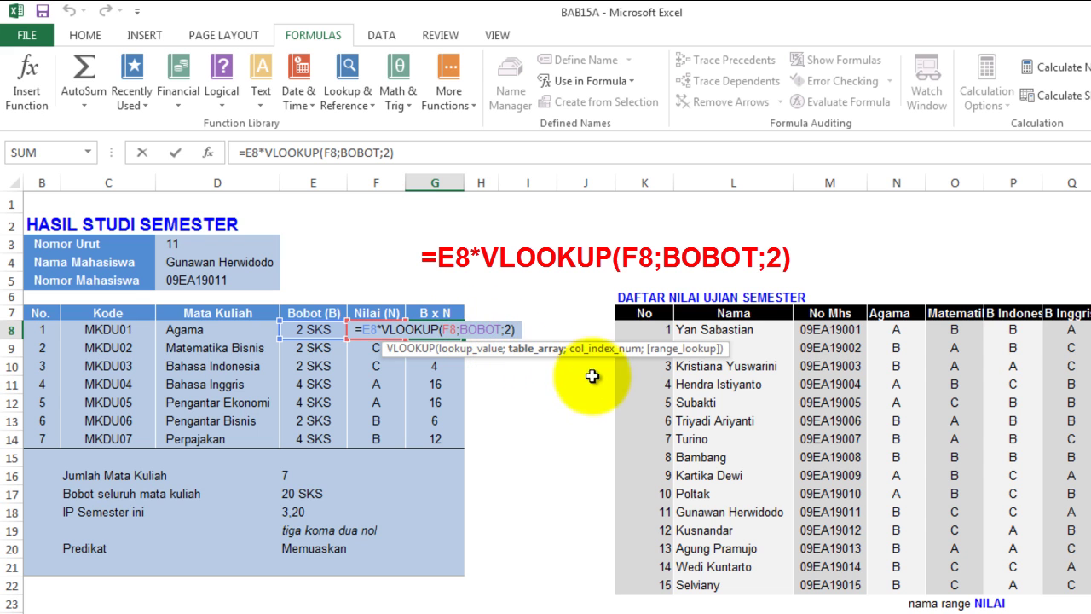
scroll(608, 409, "down", 3)
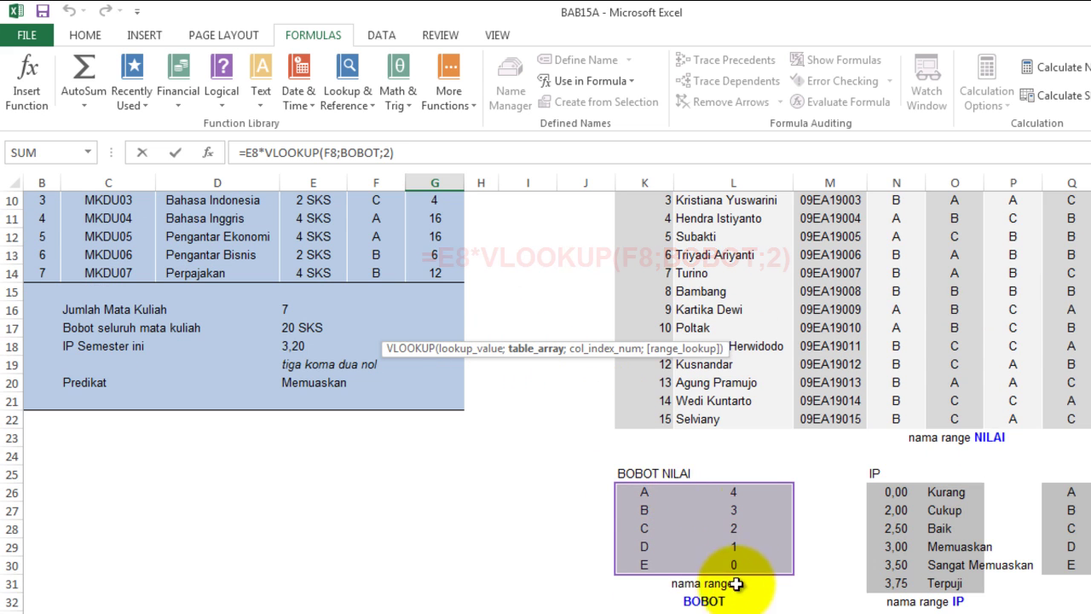
scroll(741, 544, "up", 3)
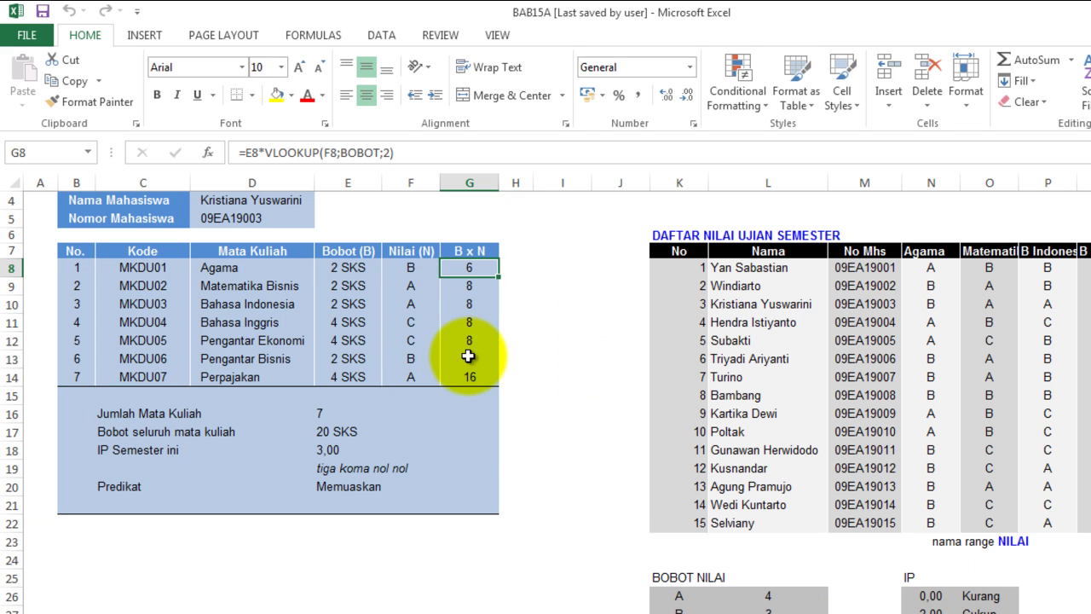
left_click(468, 356)
Examine the formulas for the course count, total course weight and semester IP in cells E16 to E18.
left_click(325, 413)
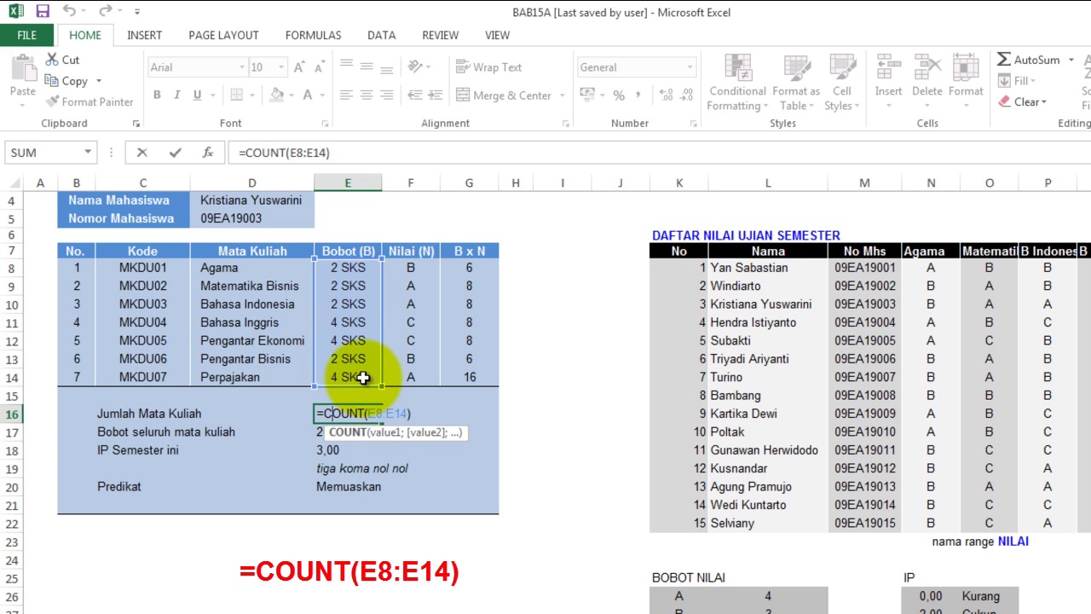
key("Escape")
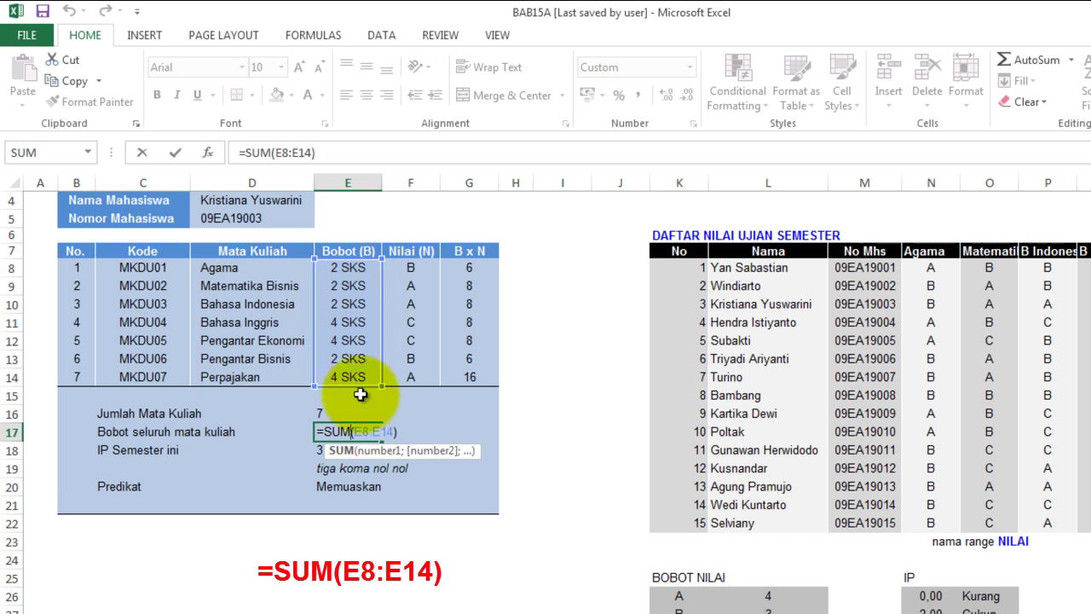
key("Escape")
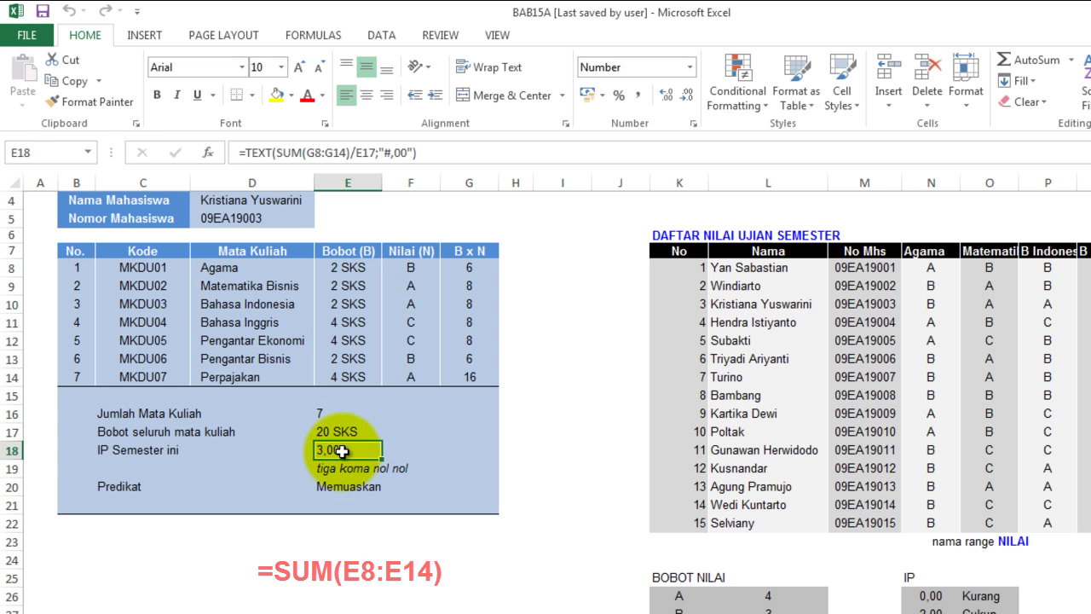
double_click(341, 451)
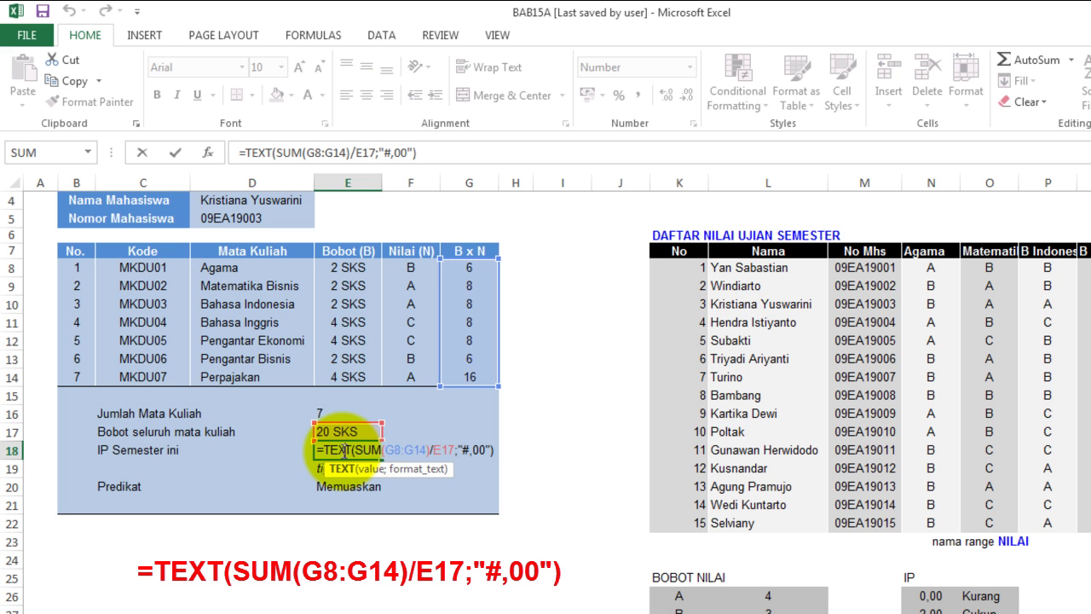
key("Escape")
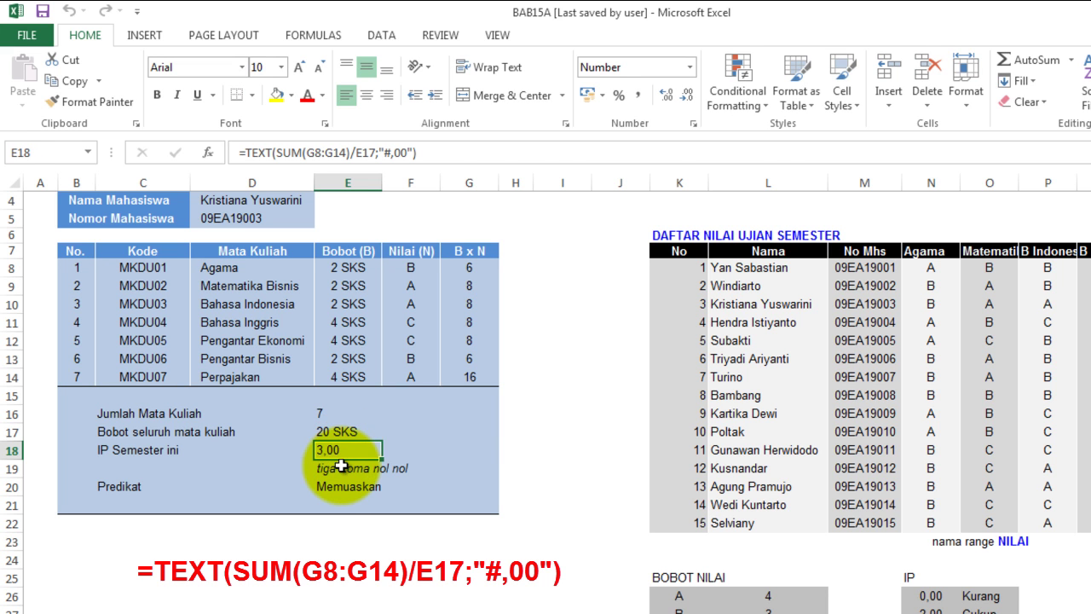
Inspect the formula in E19 that spells out the semester IP in words using the NILAI2 range.
left_click(341, 469)
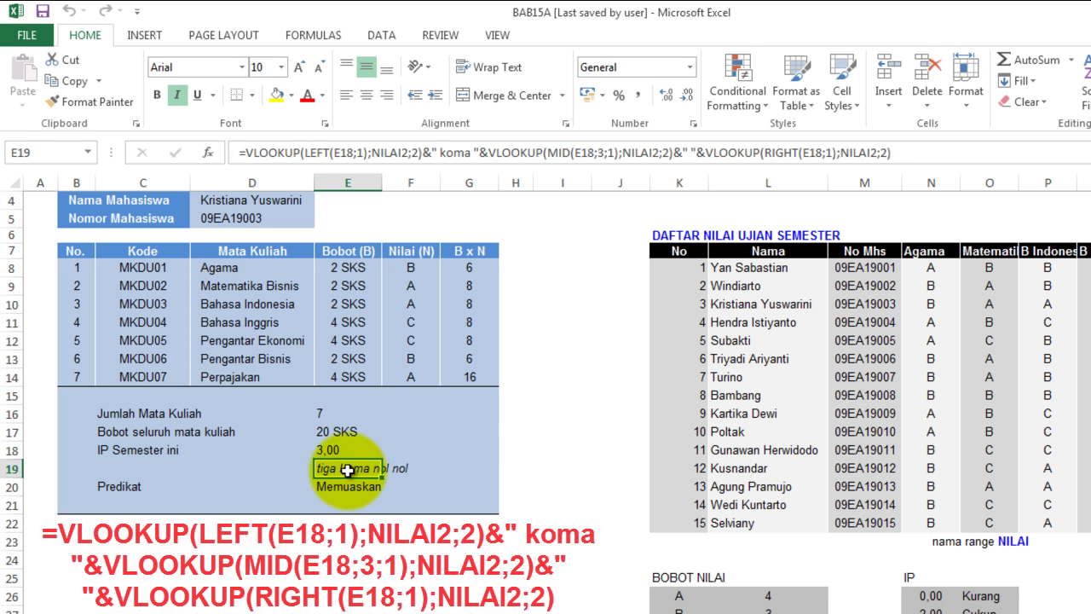
double_click(344, 470)
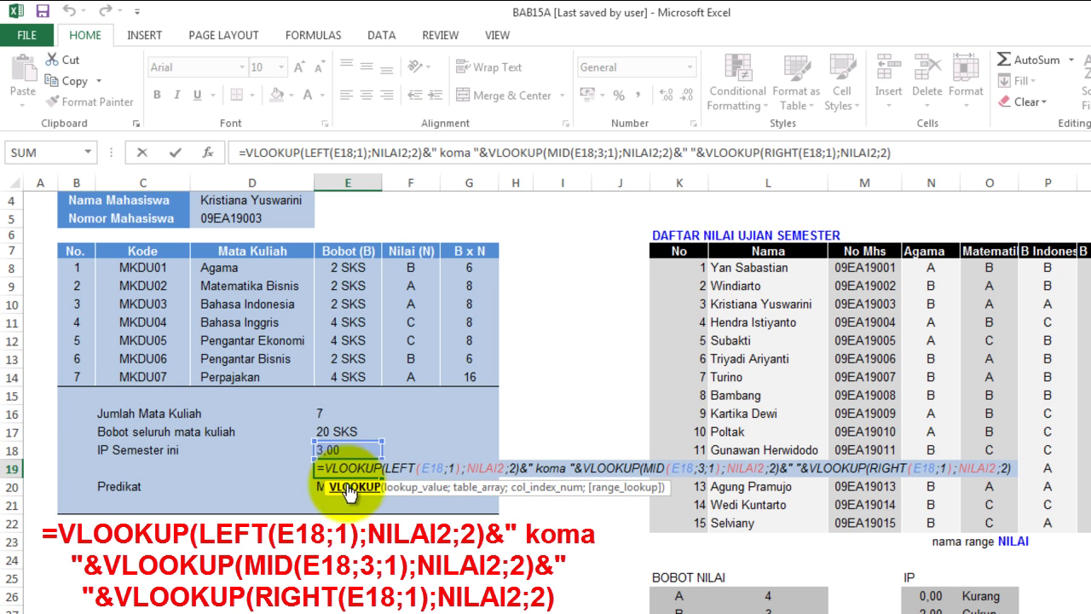
key("Escape")
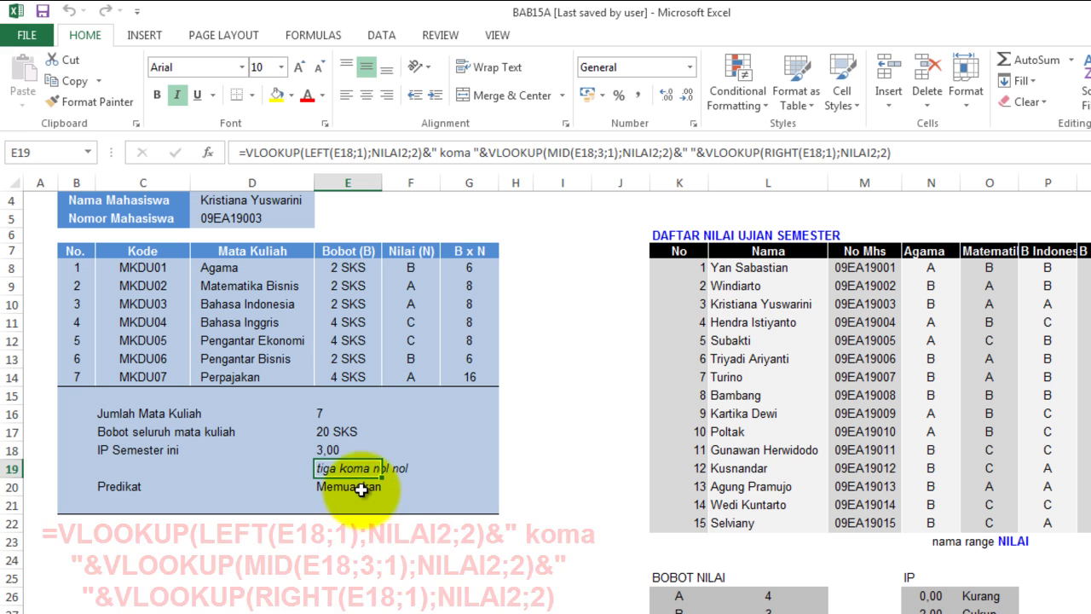
Inspect the Predikat lookup formula in E20 and trace its references to the highlighted IP table.
left_click(359, 487)
double_click(360, 486)
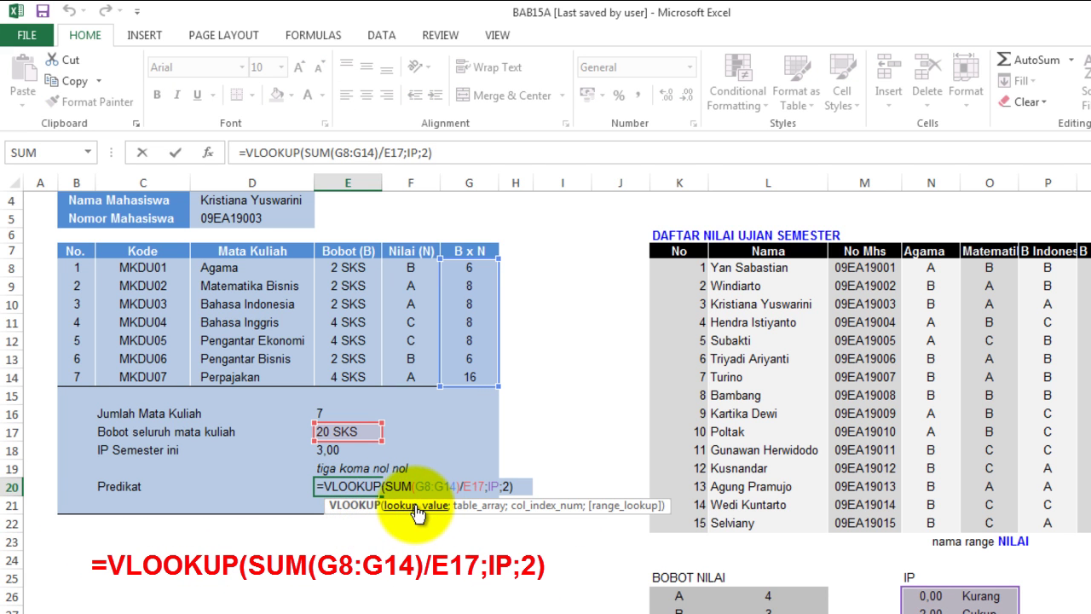
scroll(733, 463, "down", 2)
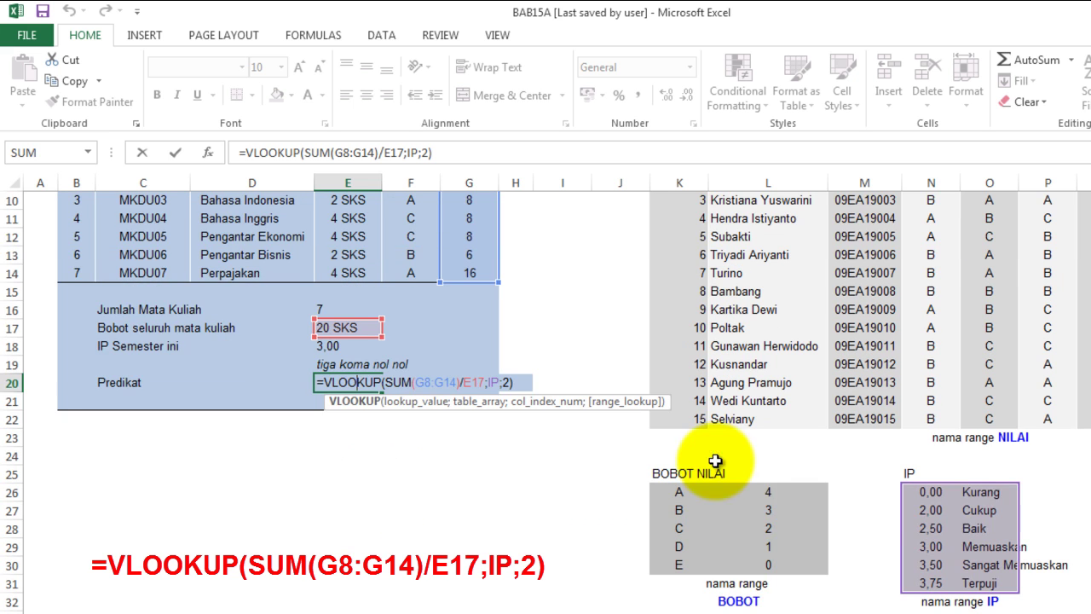
scroll(965, 517, "down", 1)
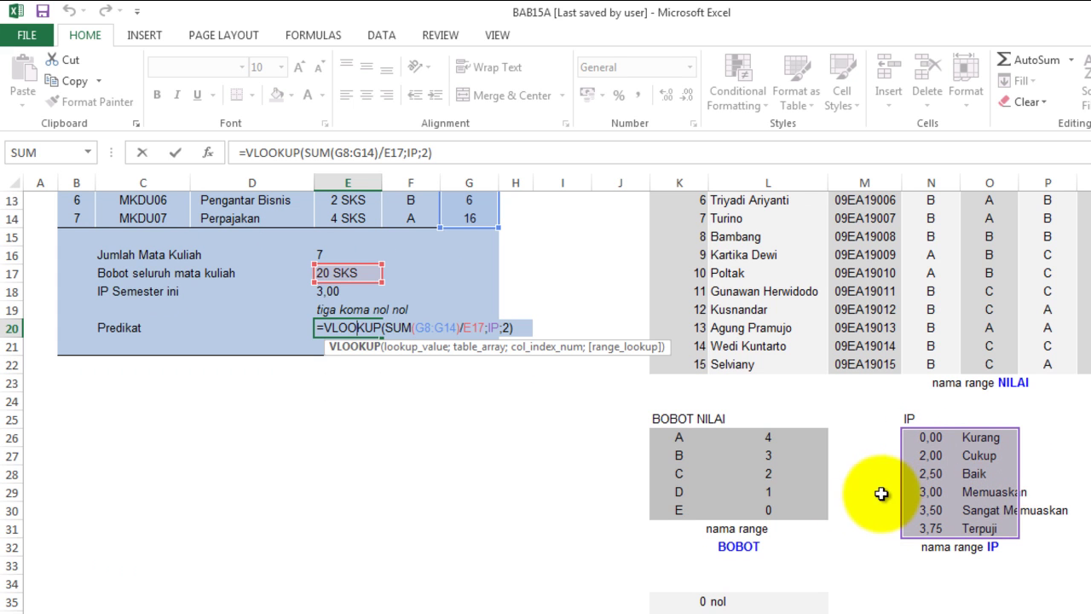
scroll(552, 467, "up", 1)
key("ctrl+Return")
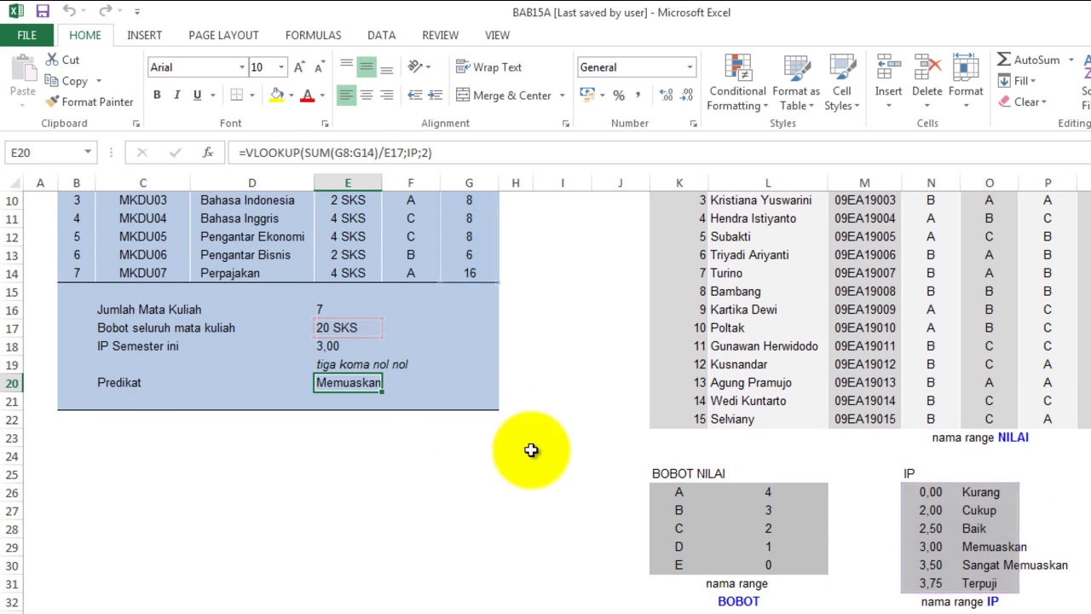
Trace the NILAI2 references of the IP-in-words formula in E19 to the table of digits and number words in K35:L44.
left_click(387, 365)
left_click(349, 363)
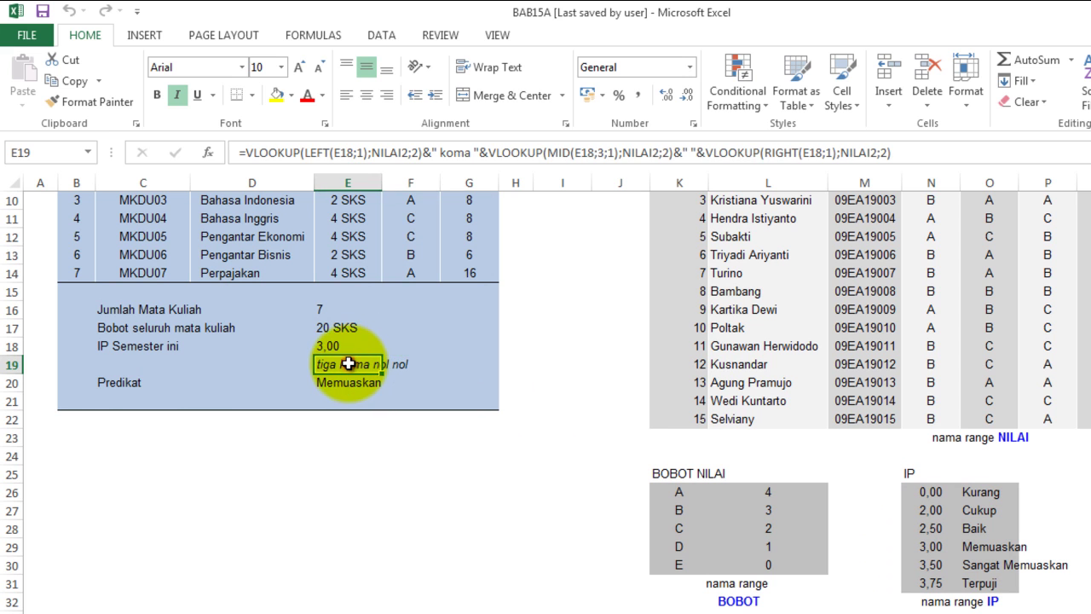
double_click(349, 363)
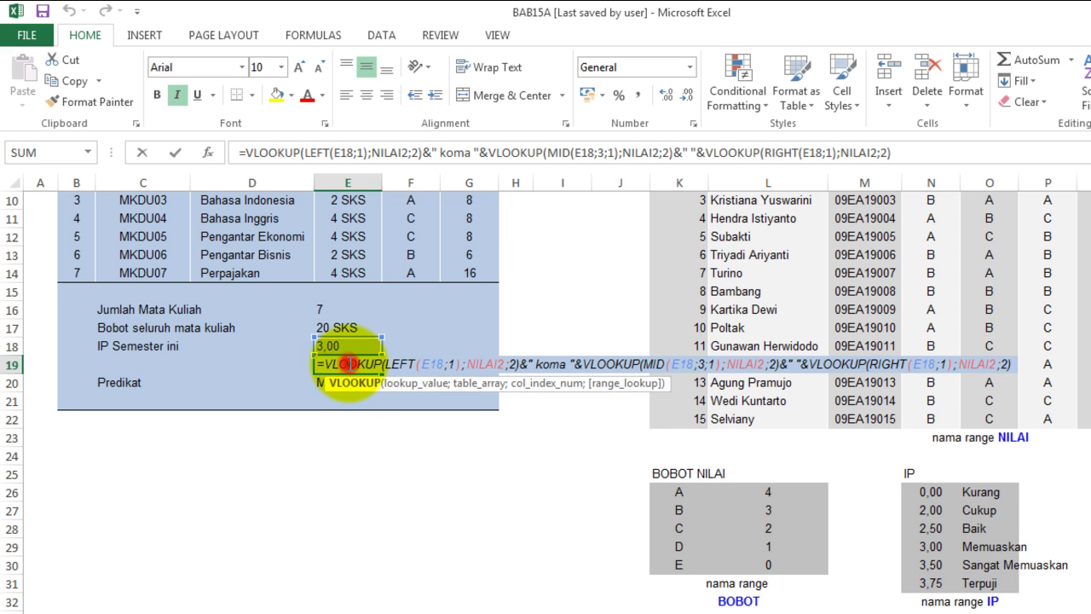
scroll(541, 430, "down", 3)
scroll(706, 525, "down", 2)
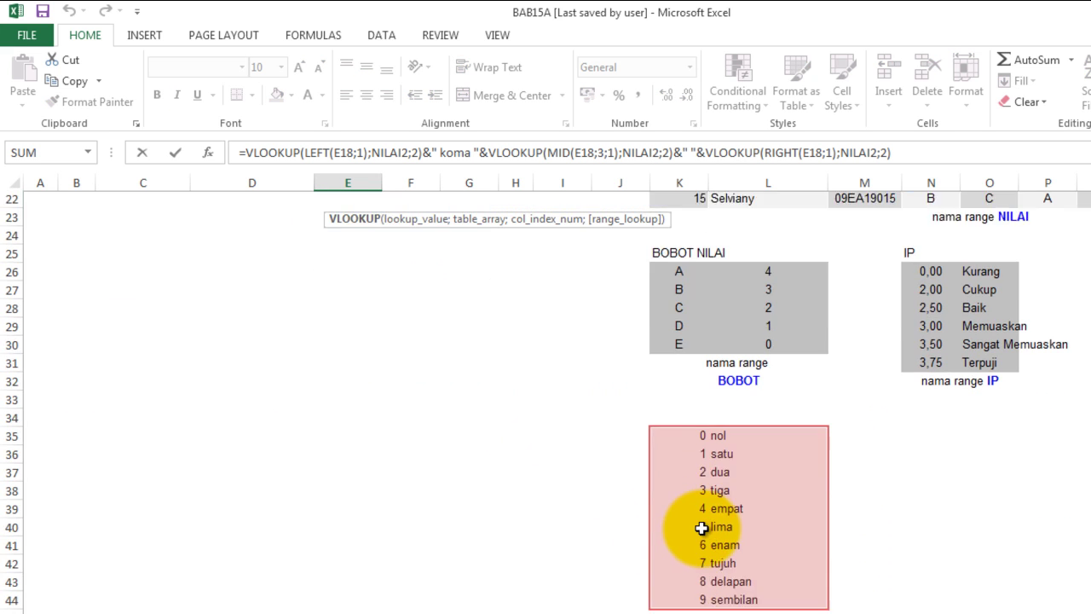
scroll(706, 524, "up", 2)
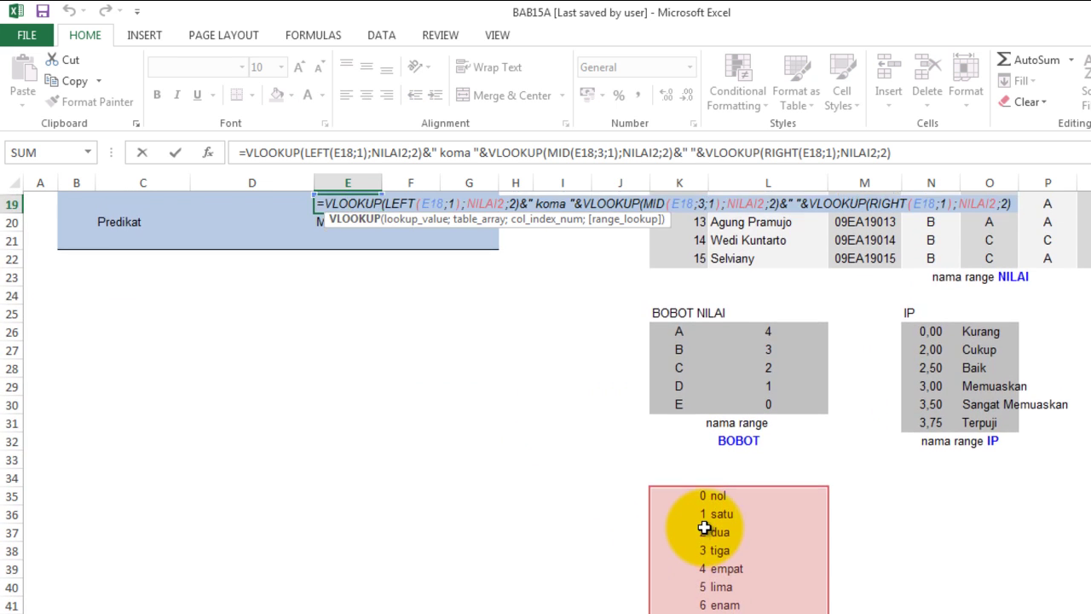
scroll(704, 527, "up", 3)
scroll(704, 527, "down", 3)
scroll(703, 529, "down", 2)
scroll(703, 529, "up", 7)
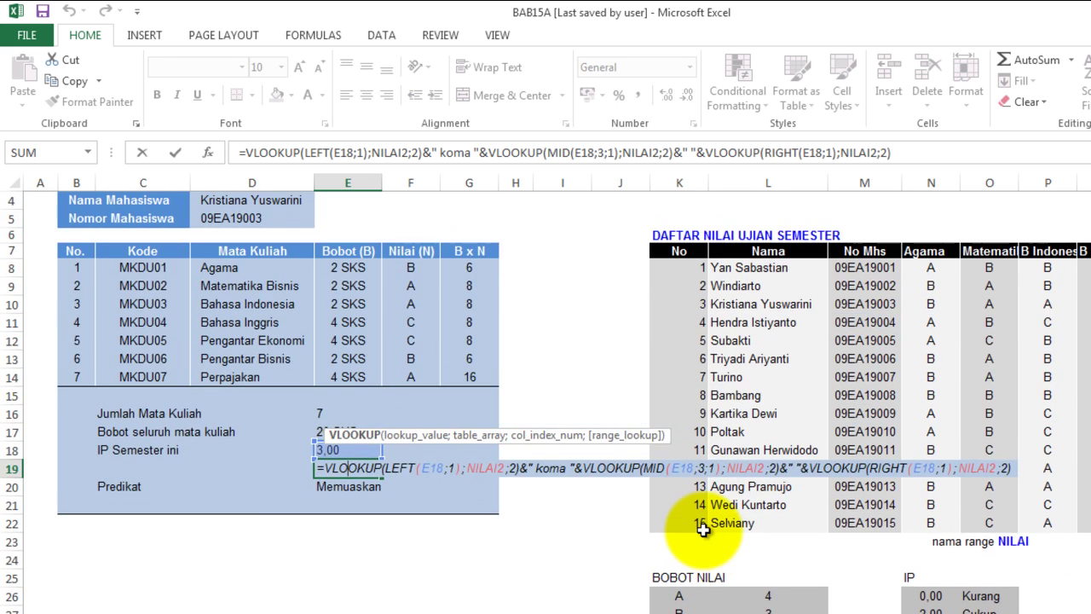
scroll(703, 529, "up", 1)
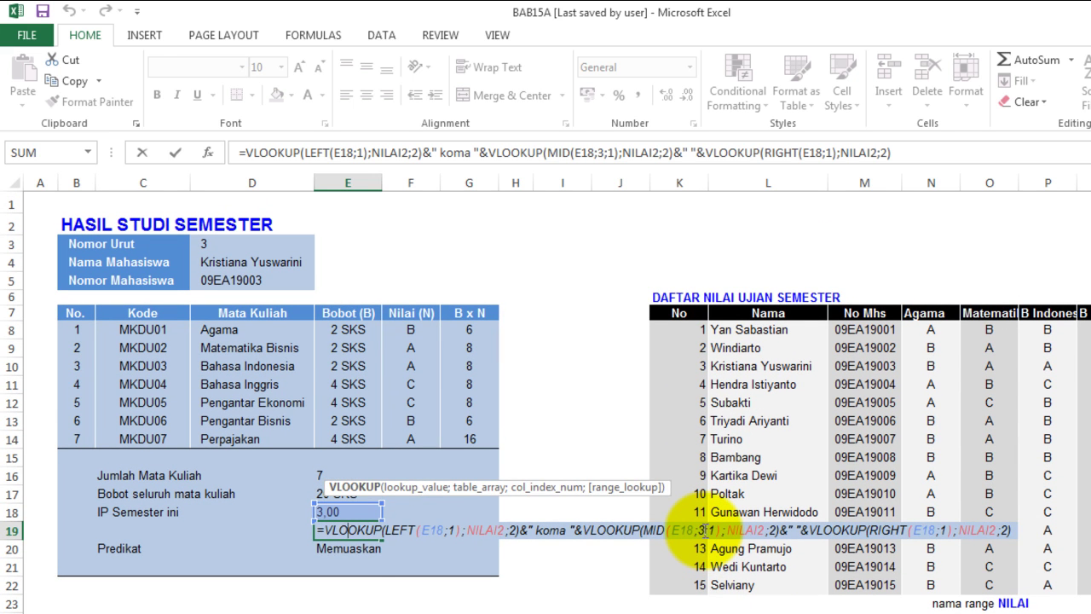
key("ctrl+Return")
Test the student lookup by choosing 9 and then 15 as the Nomor Urut in cell D3.
left_click(283, 249)
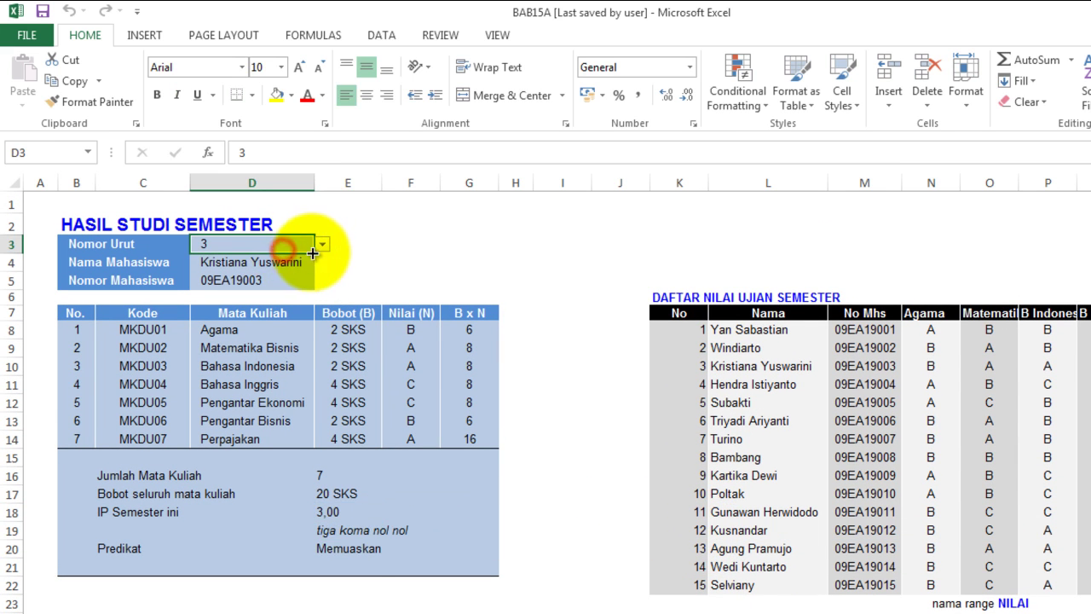
left_click(323, 246)
left_click(251, 332)
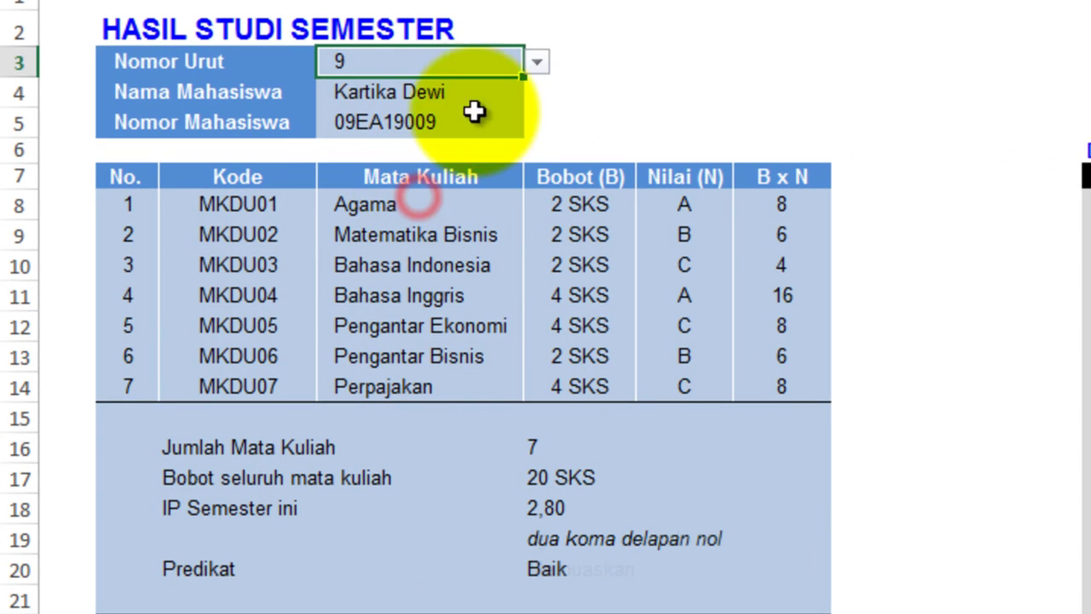
left_click(536, 61)
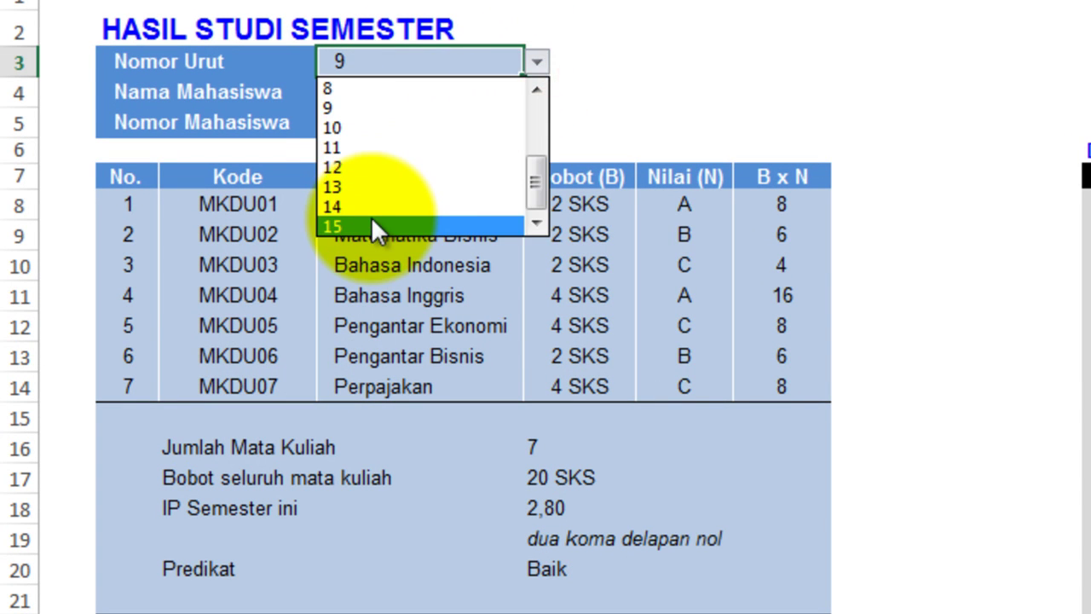
left_click(372, 219)
Set the Nomor Urut in cell D3 to 1 and leave the cell.
left_click(538, 62)
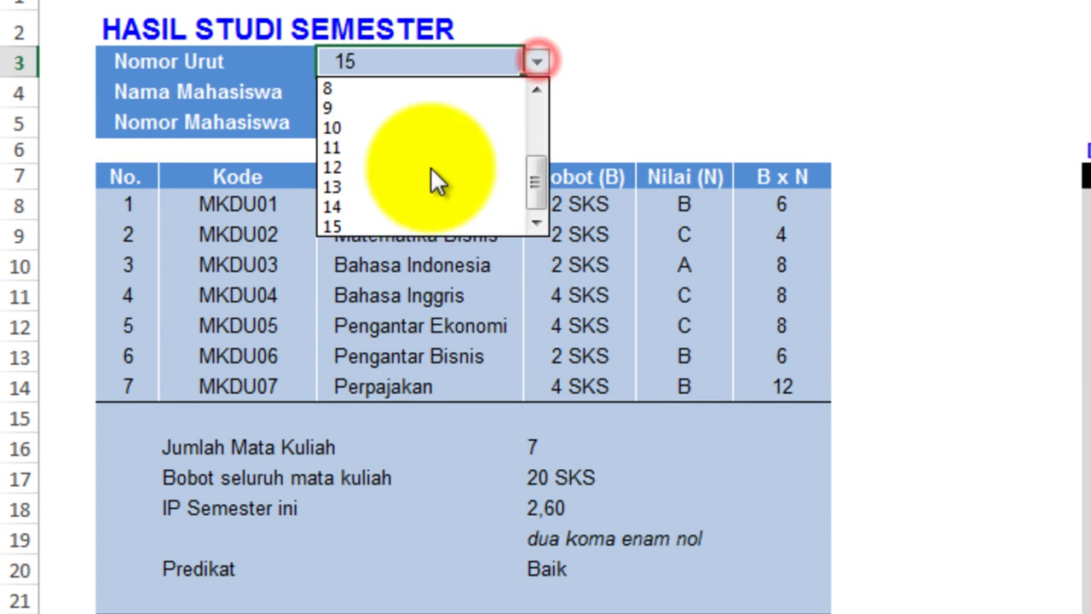
left_click_drag(533, 183, 522, 102)
left_click(468, 88)
left_click(625, 69)
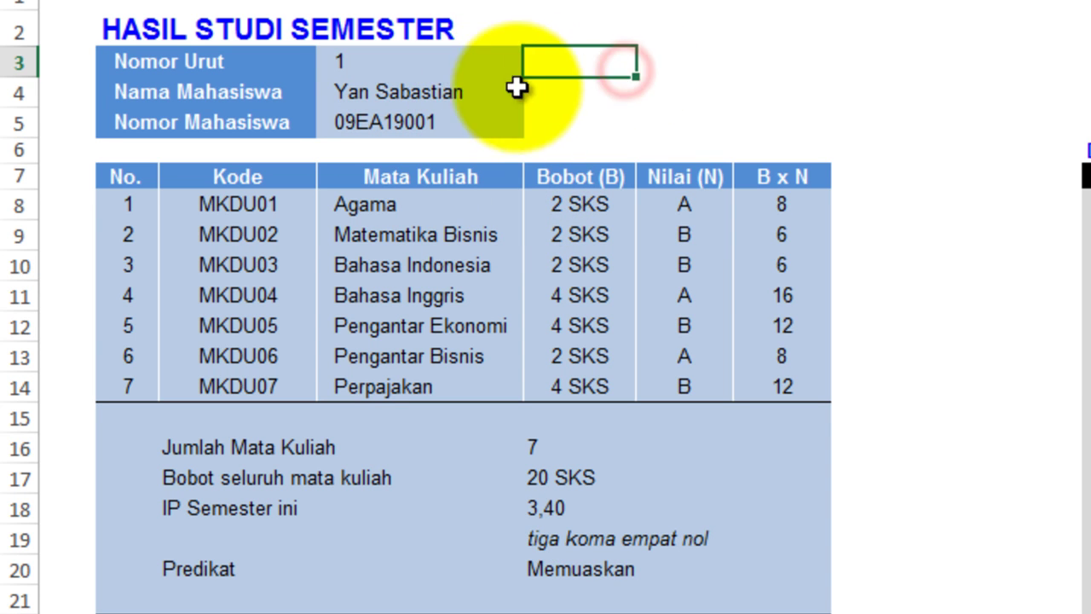